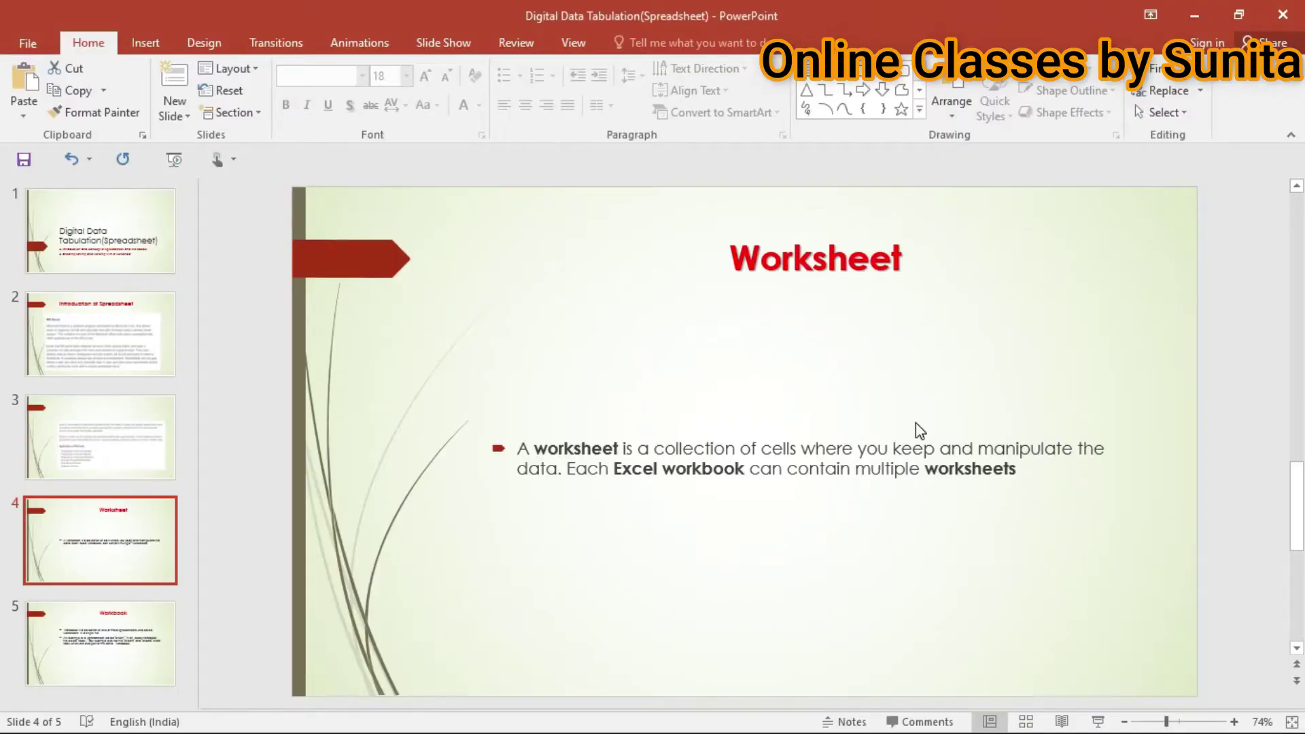
- Add a Title and Content slide after the Worksheet slide with the bullet 'Computer'
{"action": "left_click", "coordinate": [176, 104]}
{"action": "left_click", "coordinate": [331, 173]}
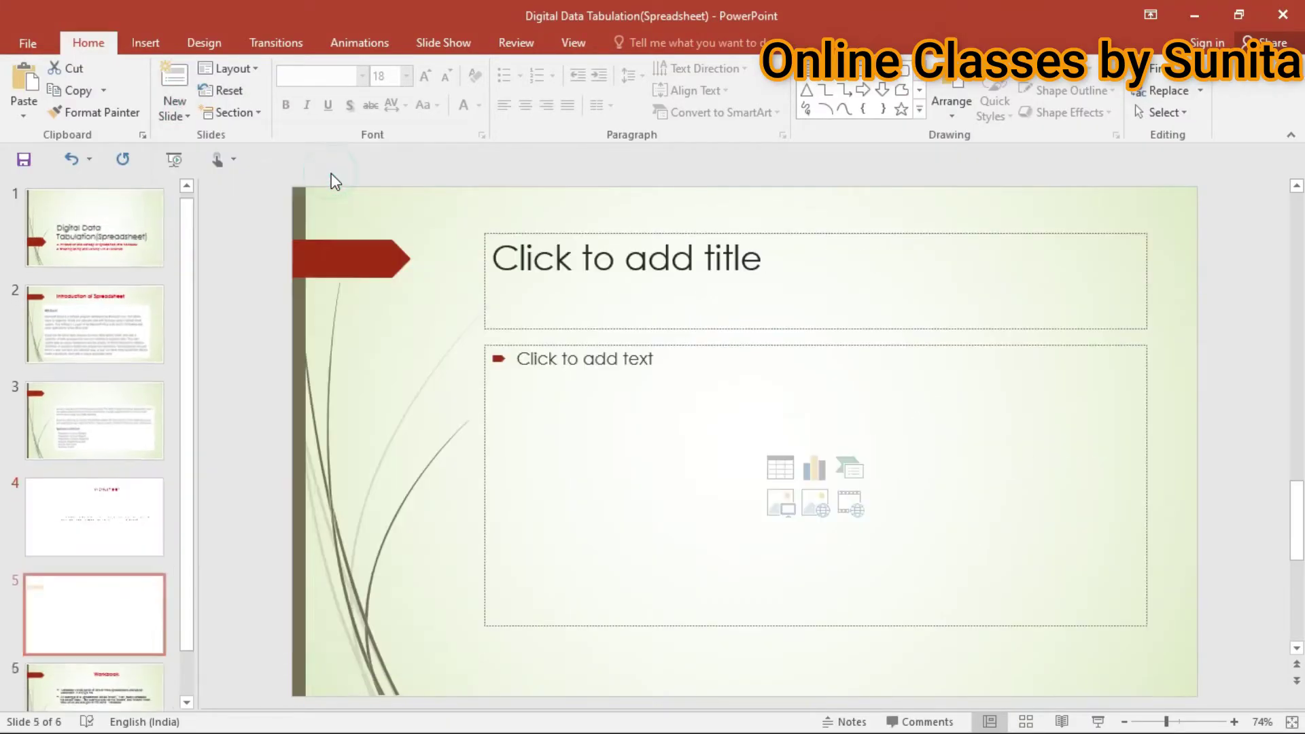
{"action": "left_click", "coordinate": [701, 370]}
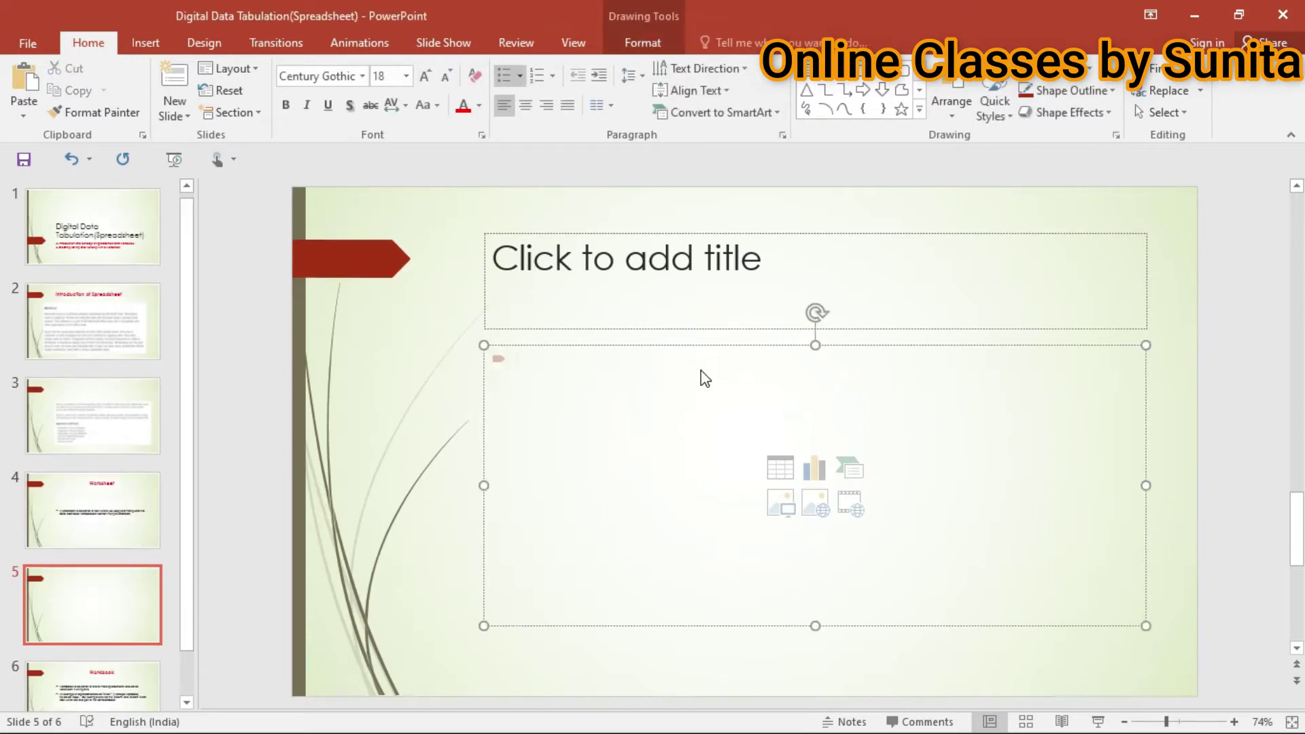
{"action": "type", "text": "computer"}
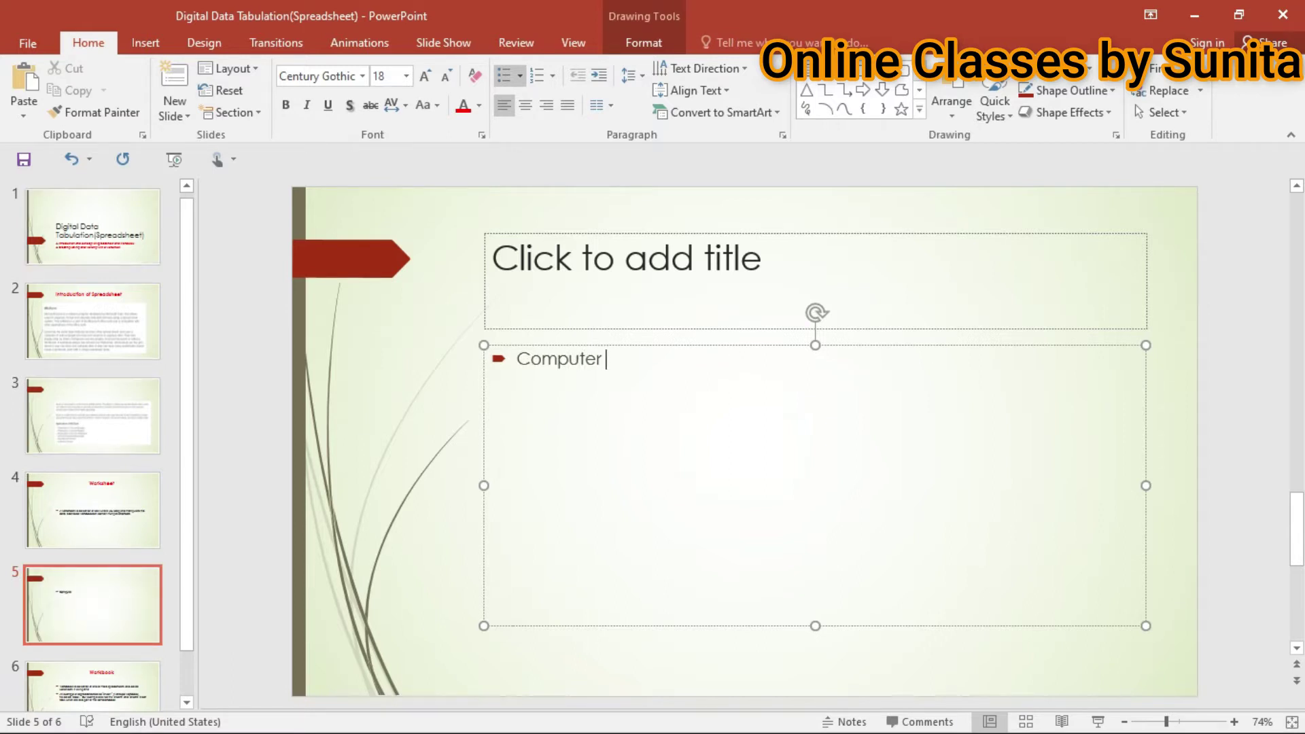
{"action": "left_click", "coordinate": [265, 159]}
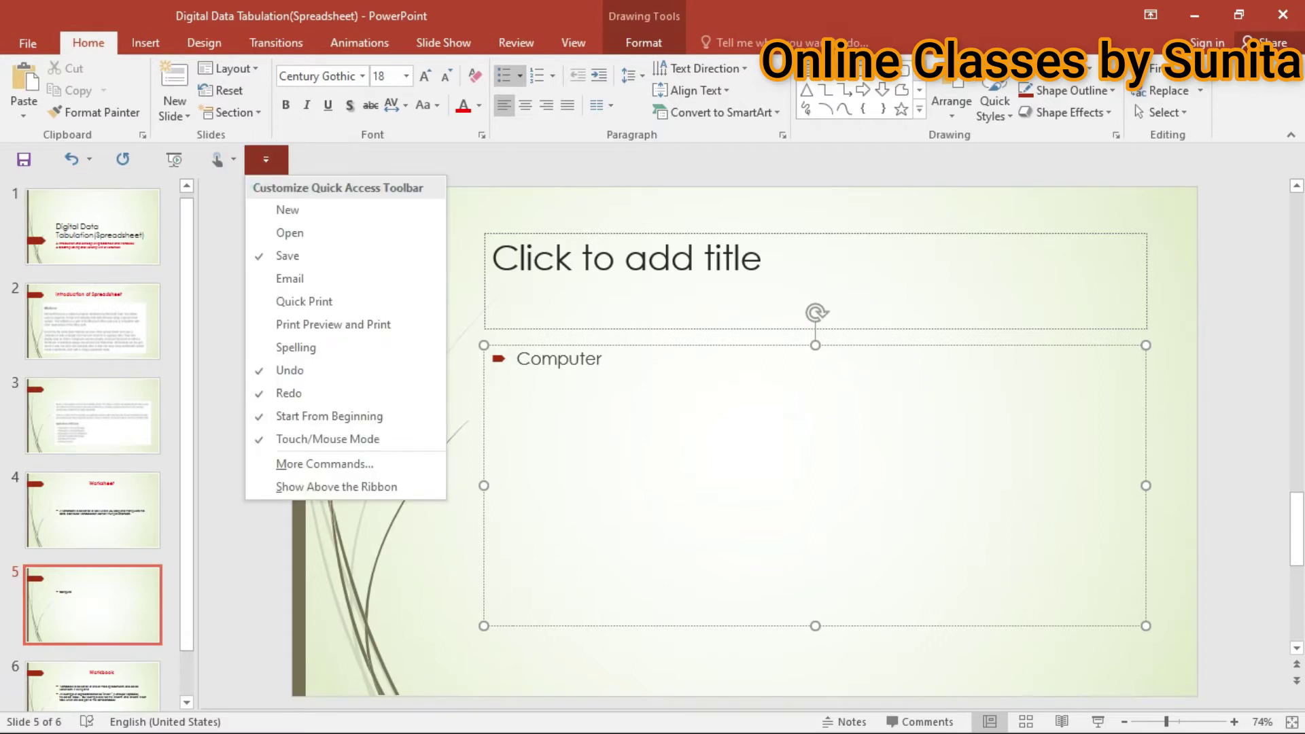
{"action": "key", "text": "Escape"}
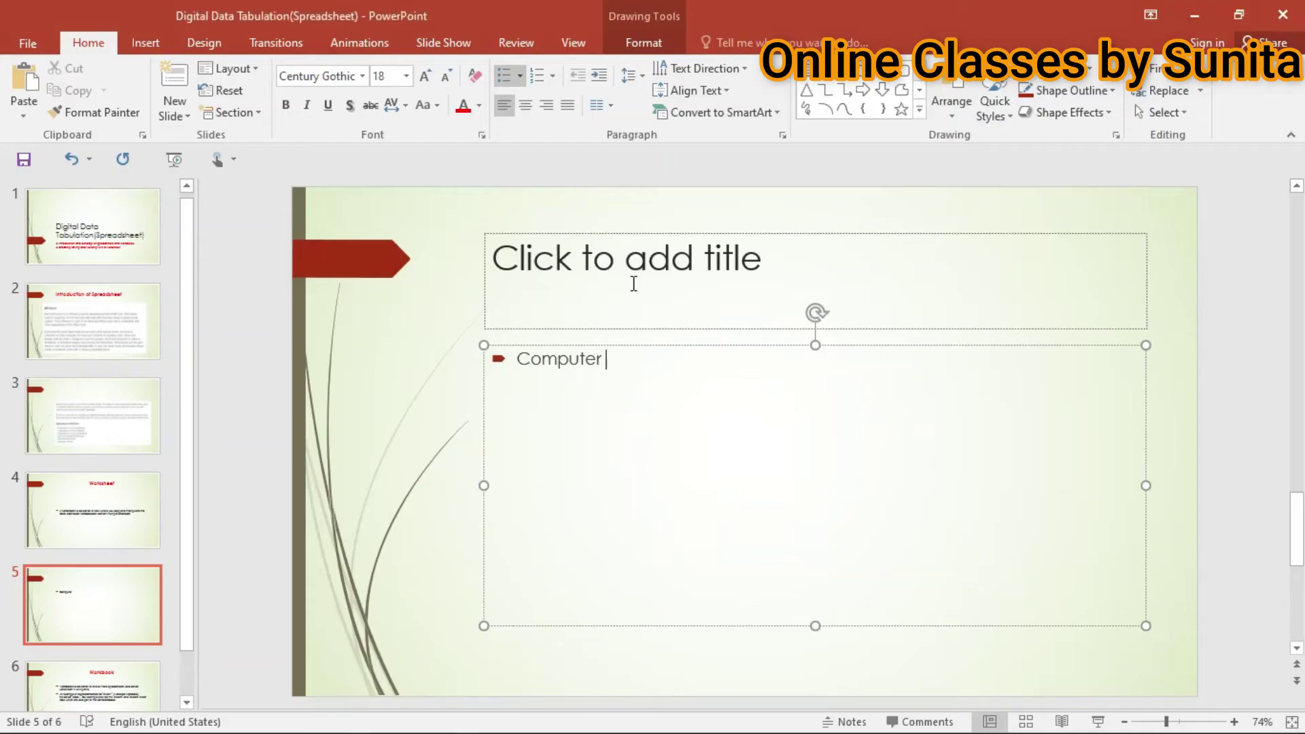
- Insert a blank slide 6 and place a small empty text box on it
{"action": "left_click", "coordinate": [178, 106]}
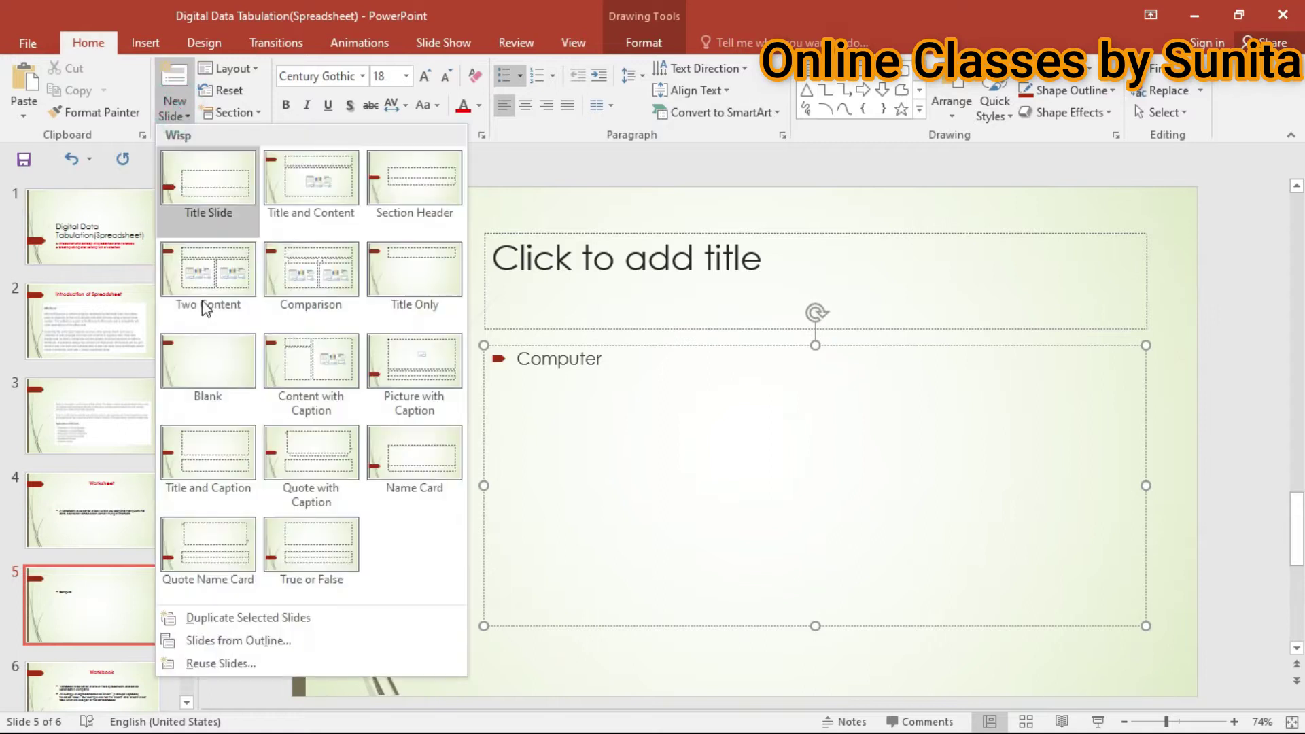
{"action": "left_click", "coordinate": [204, 360]}
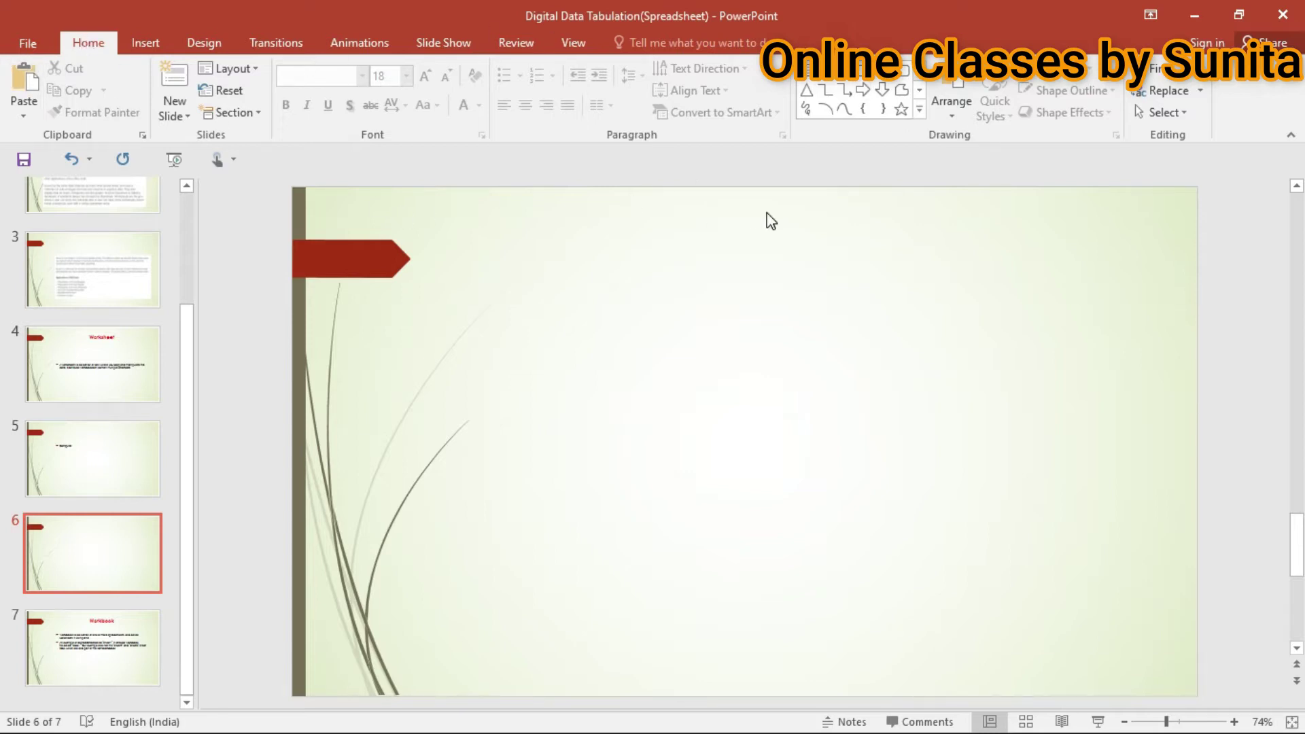
{"action": "left_click", "coordinate": [809, 76]}
{"action": "left_click", "coordinate": [596, 340]}
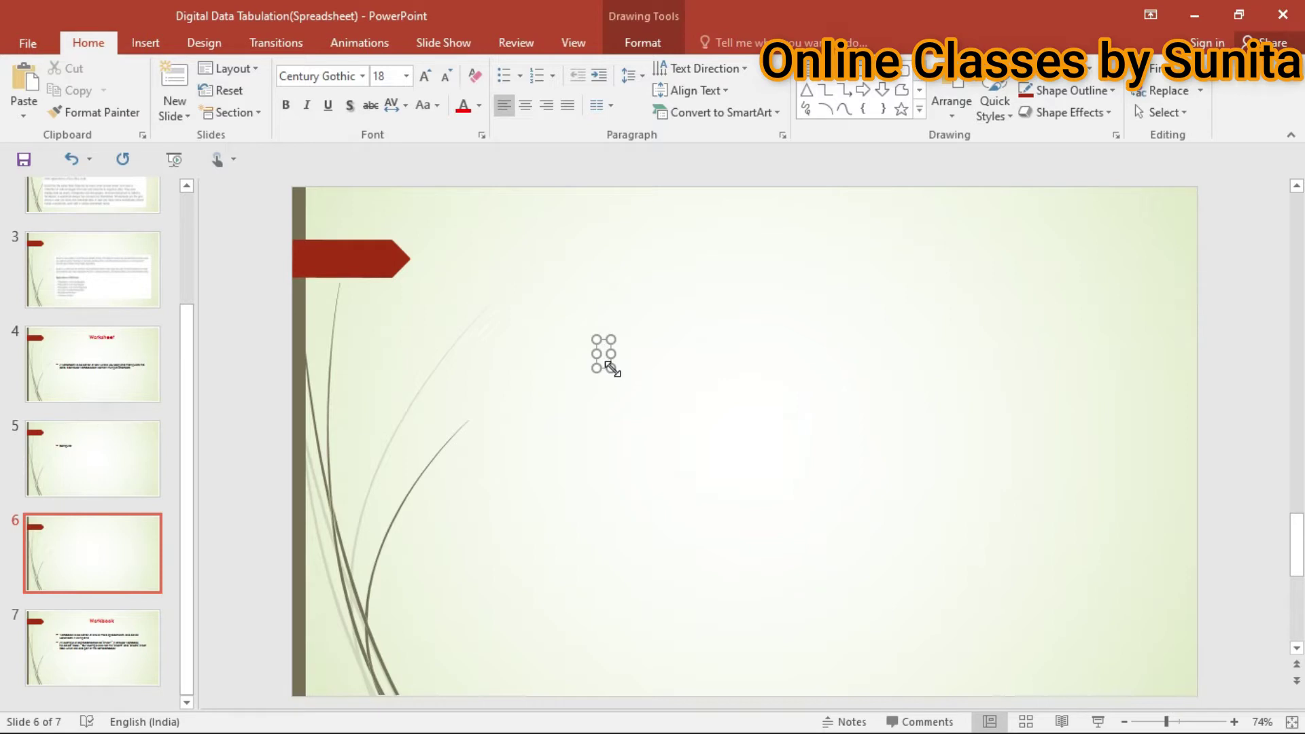
- Widen the slide 6 text box and type 'heloo' into it
{"action": "left_click_drag", "start_coordinate": [610, 367], "coordinate": [763, 389]}
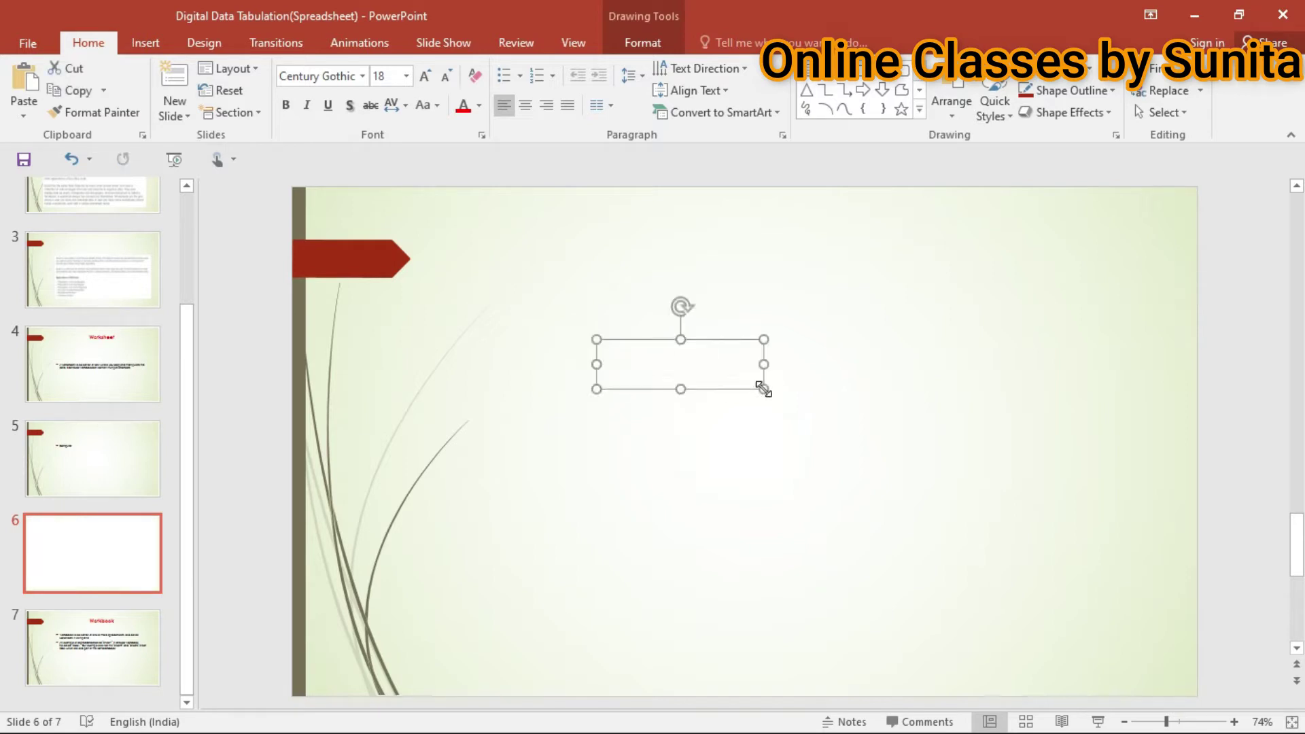
{"action": "left_click", "coordinate": [742, 374]}
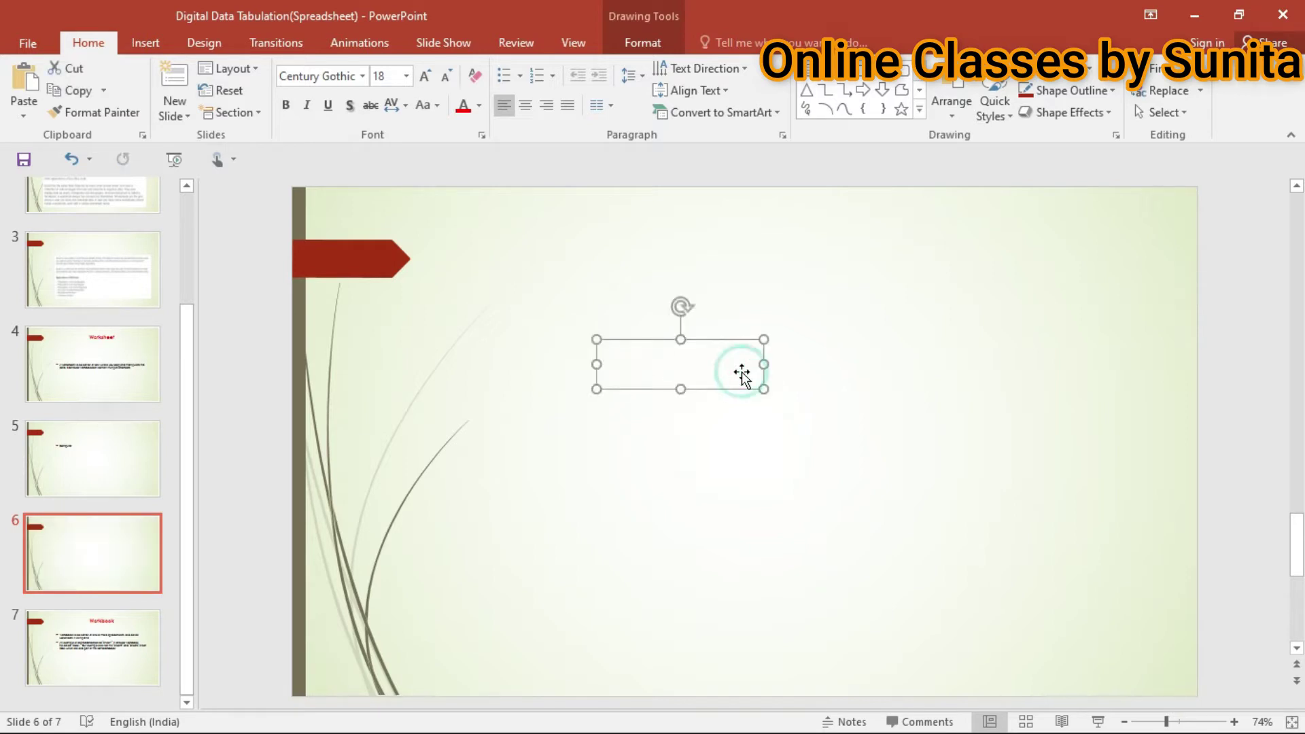
{"action": "type", "text": "heloo"}
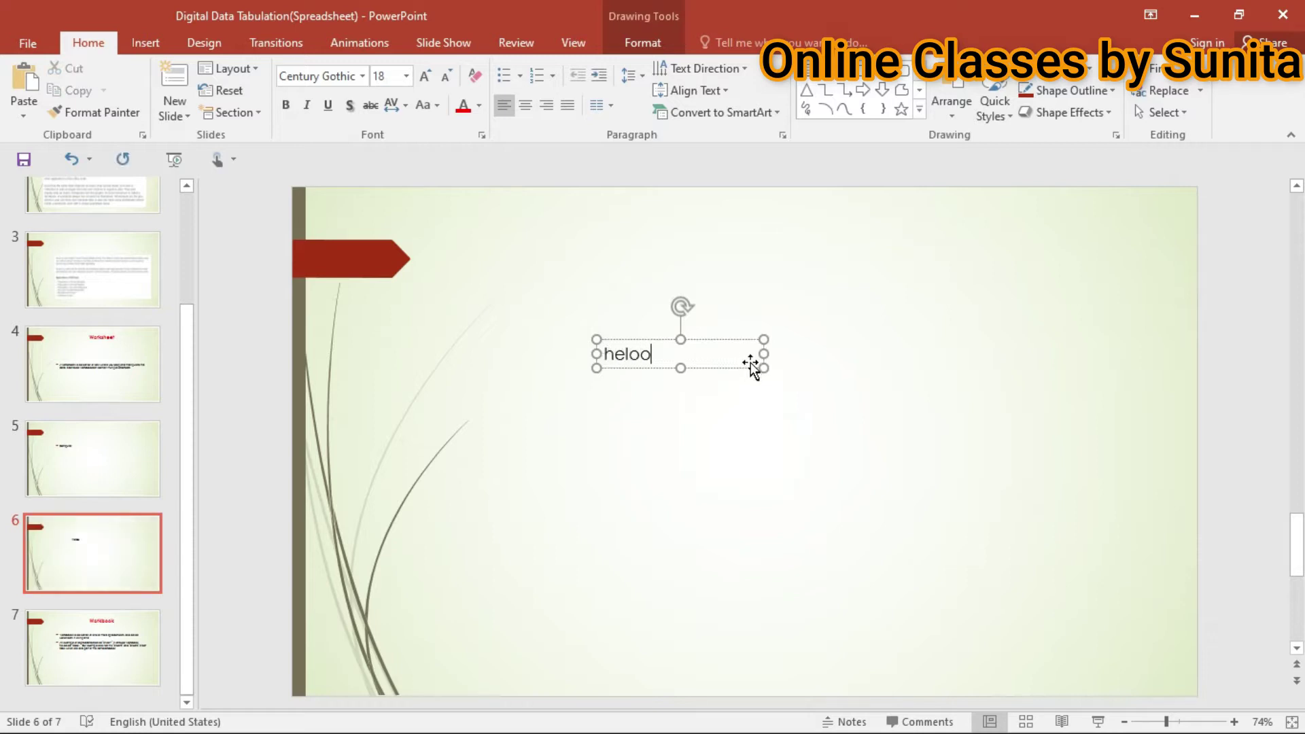
{"action": "left_click", "coordinate": [751, 362]}
{"action": "left_click", "coordinate": [874, 435]}
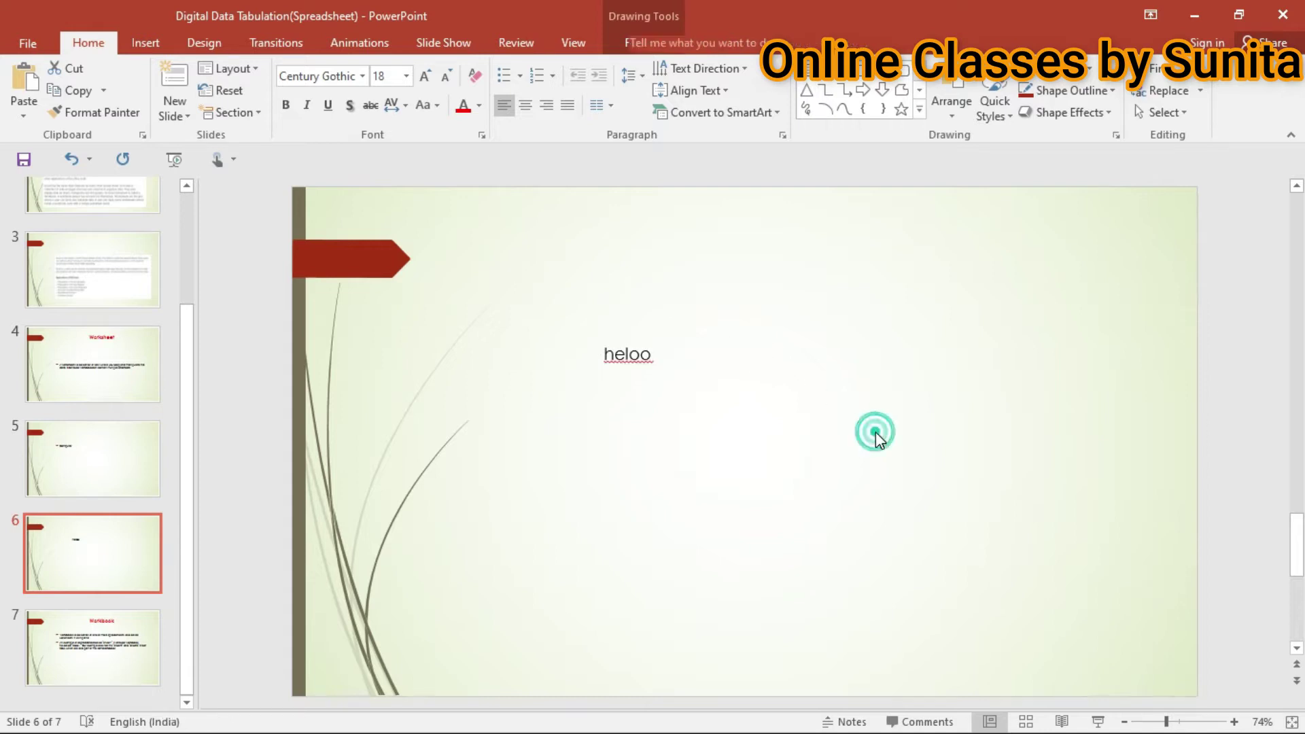
{"action": "left_click", "coordinate": [629, 355]}
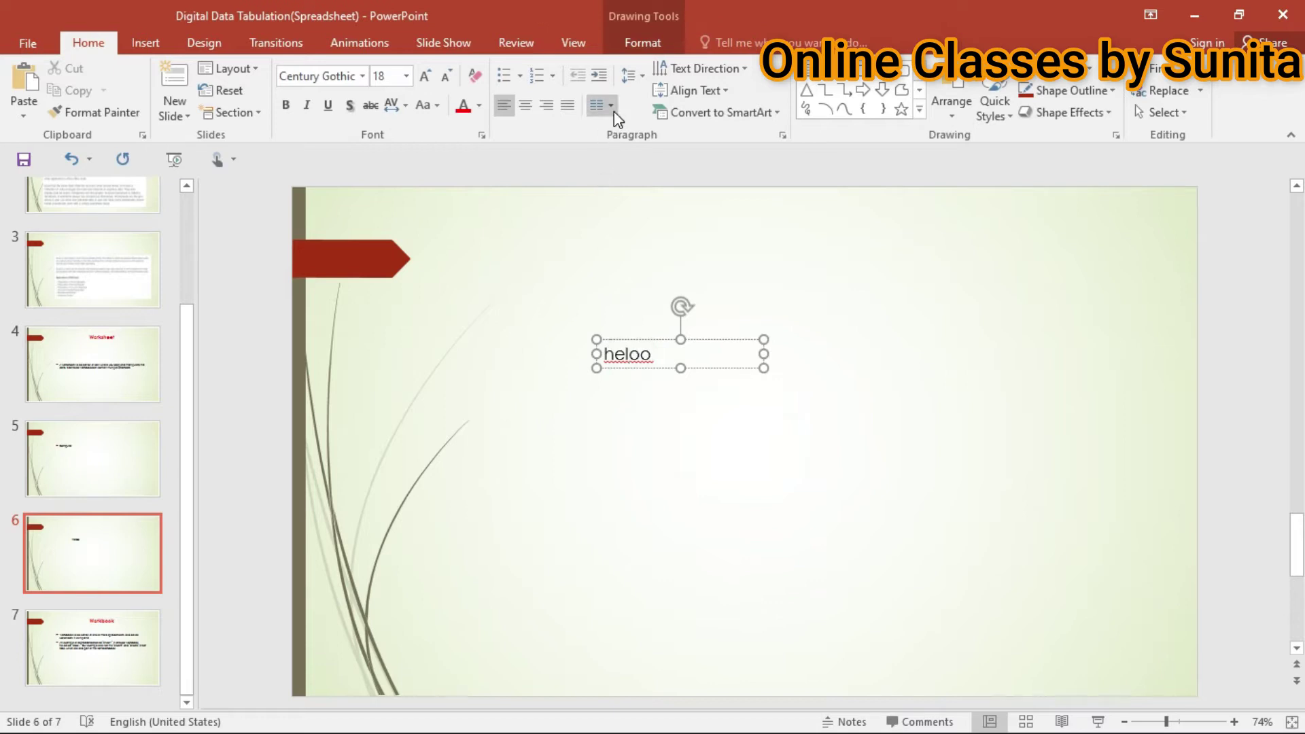
- Apply a light-orange shape style to the heloo box
{"action": "left_click", "coordinate": [633, 42]}
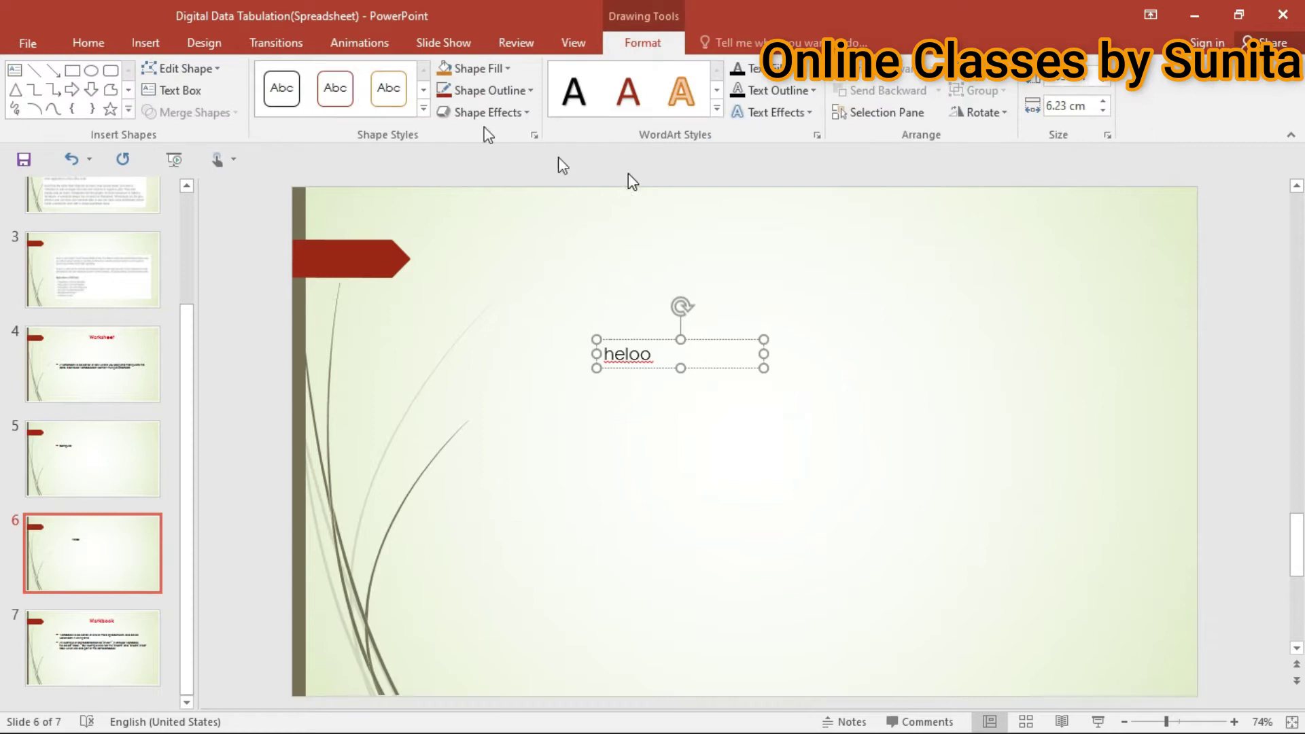
{"action": "left_click", "coordinate": [423, 109]}
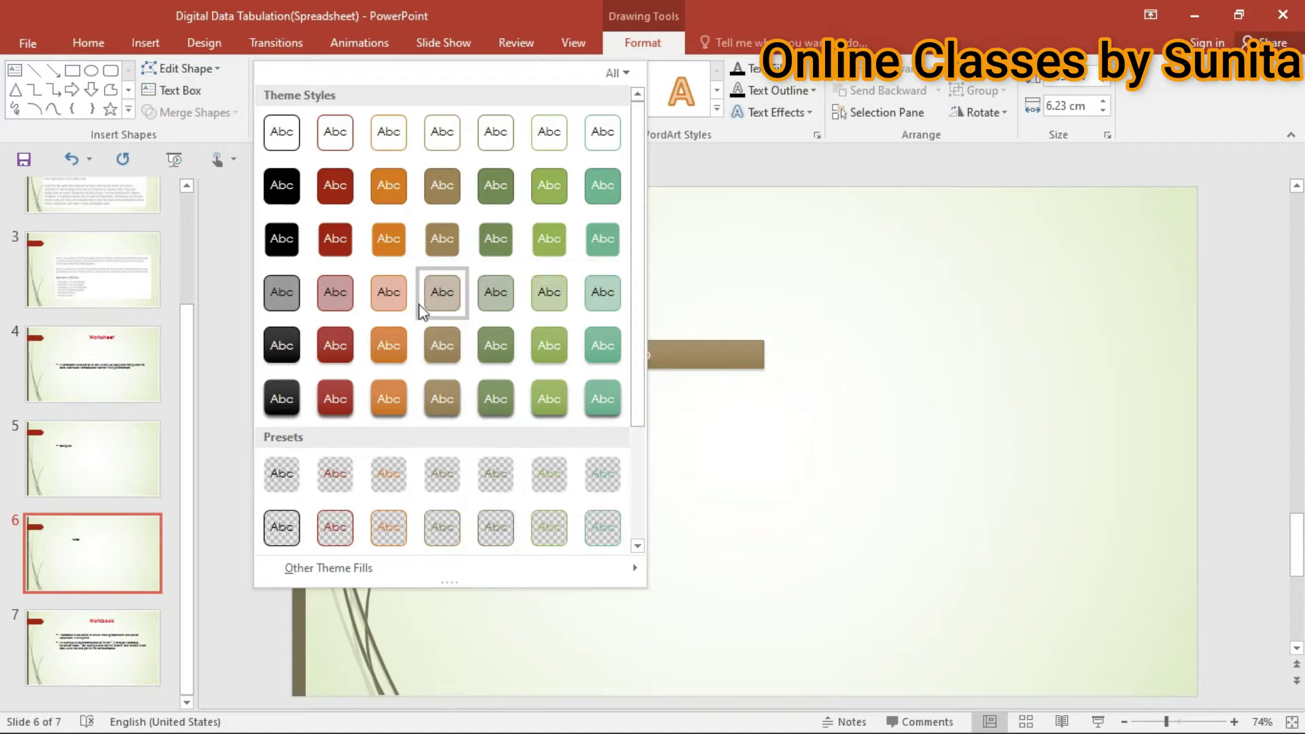
{"action": "left_click", "coordinate": [397, 296]}
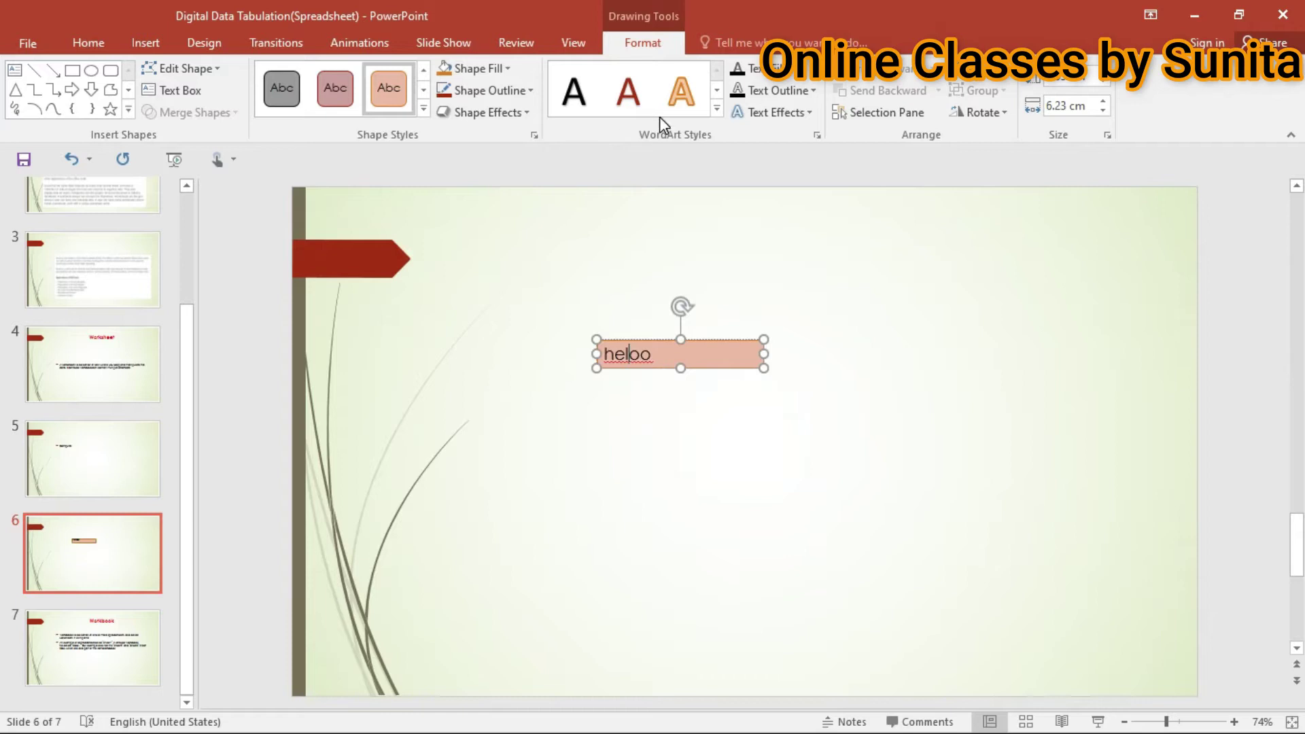
{"action": "left_click", "coordinate": [506, 69]}
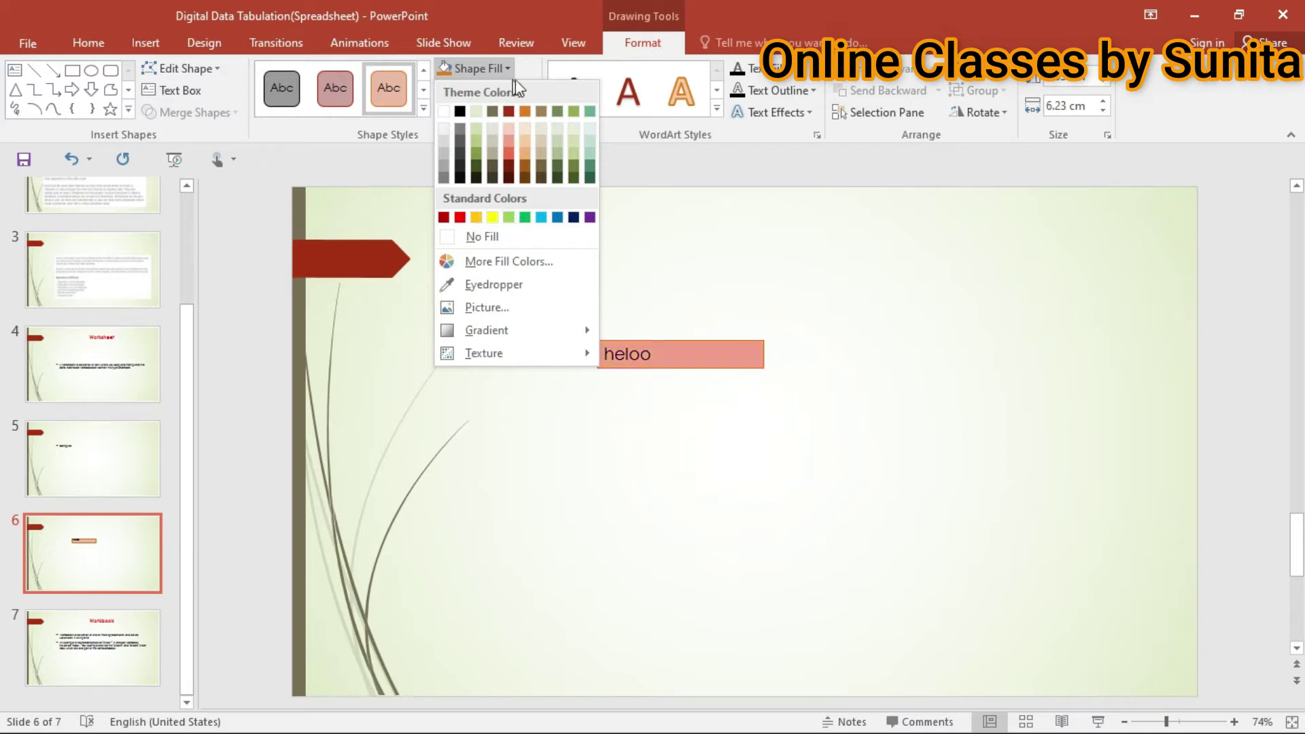
{"action": "left_click", "coordinate": [636, 237]}
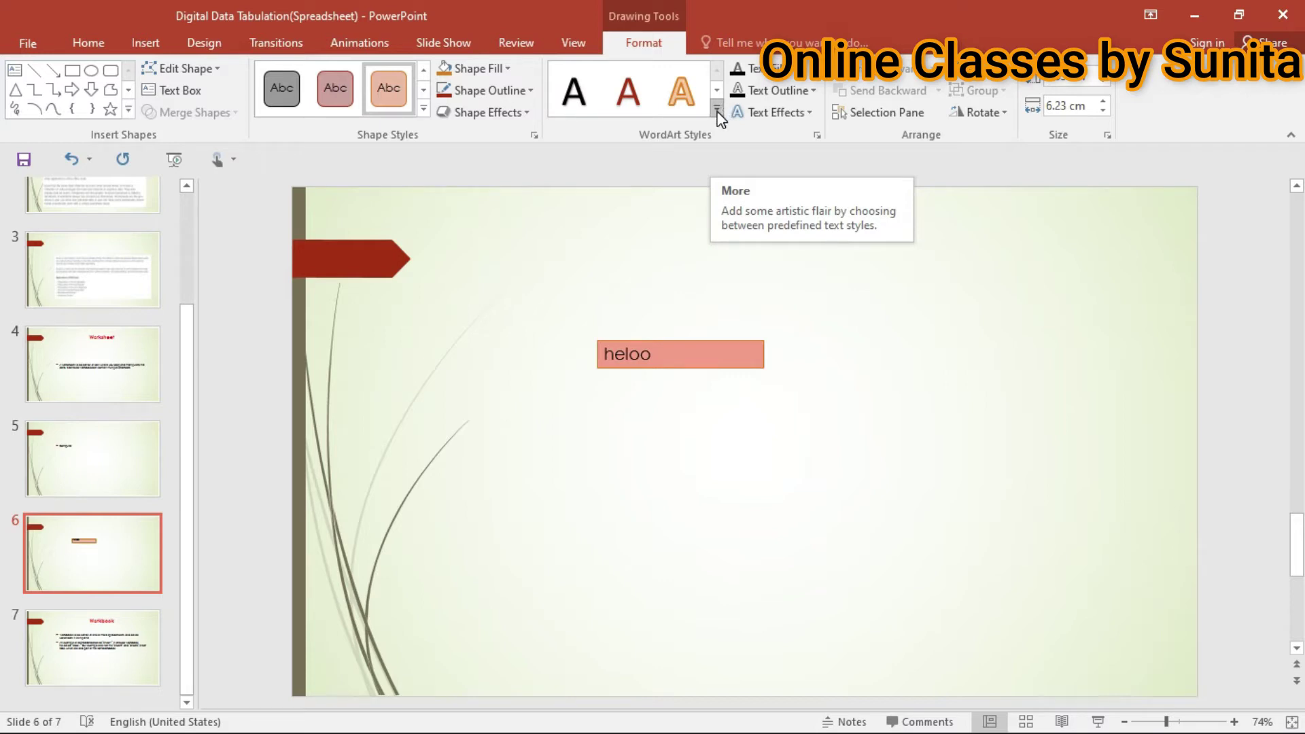
- Give the heloo text a red WordArt style
{"action": "left_click", "coordinate": [718, 108]}
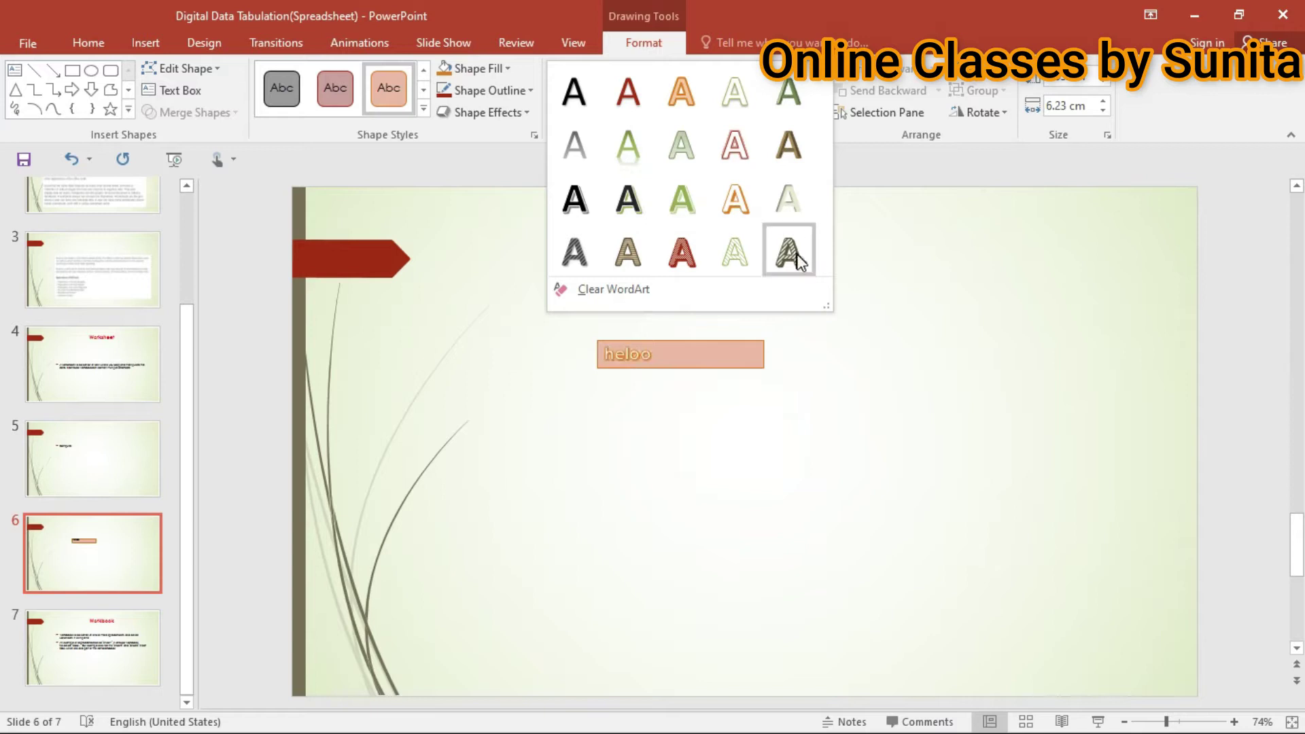
{"action": "left_click", "coordinate": [684, 251]}
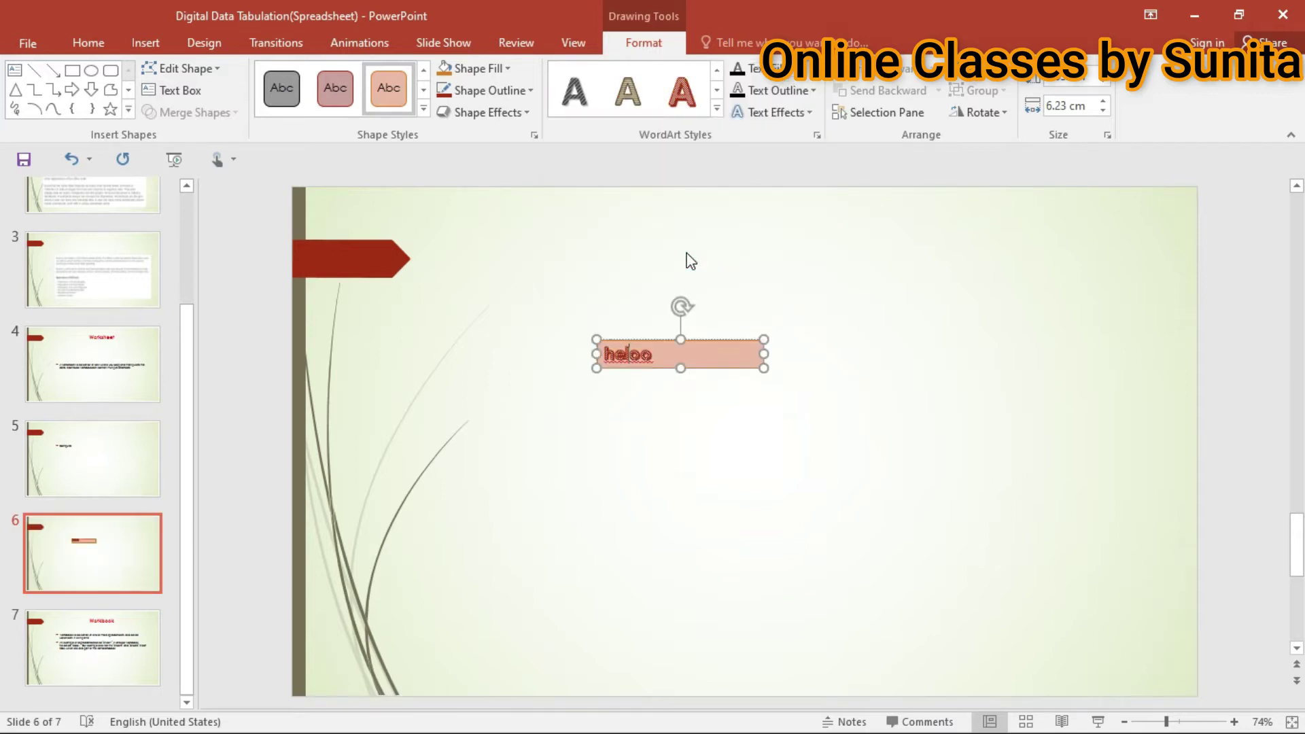
{"action": "left_click", "coordinate": [103, 479]}
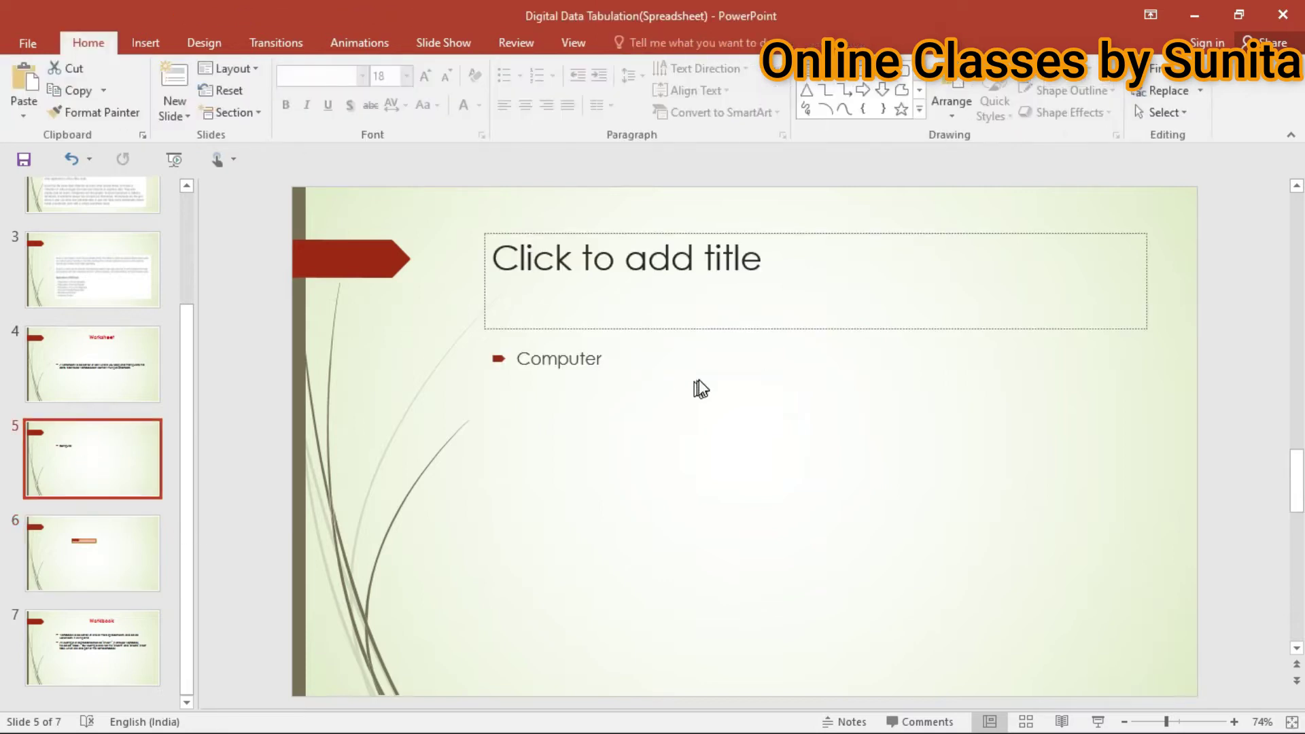
- Title slide 5 'hj', then draw and widen a new text box beside heloo on slide 6
{"action": "left_click", "coordinate": [723, 309]}
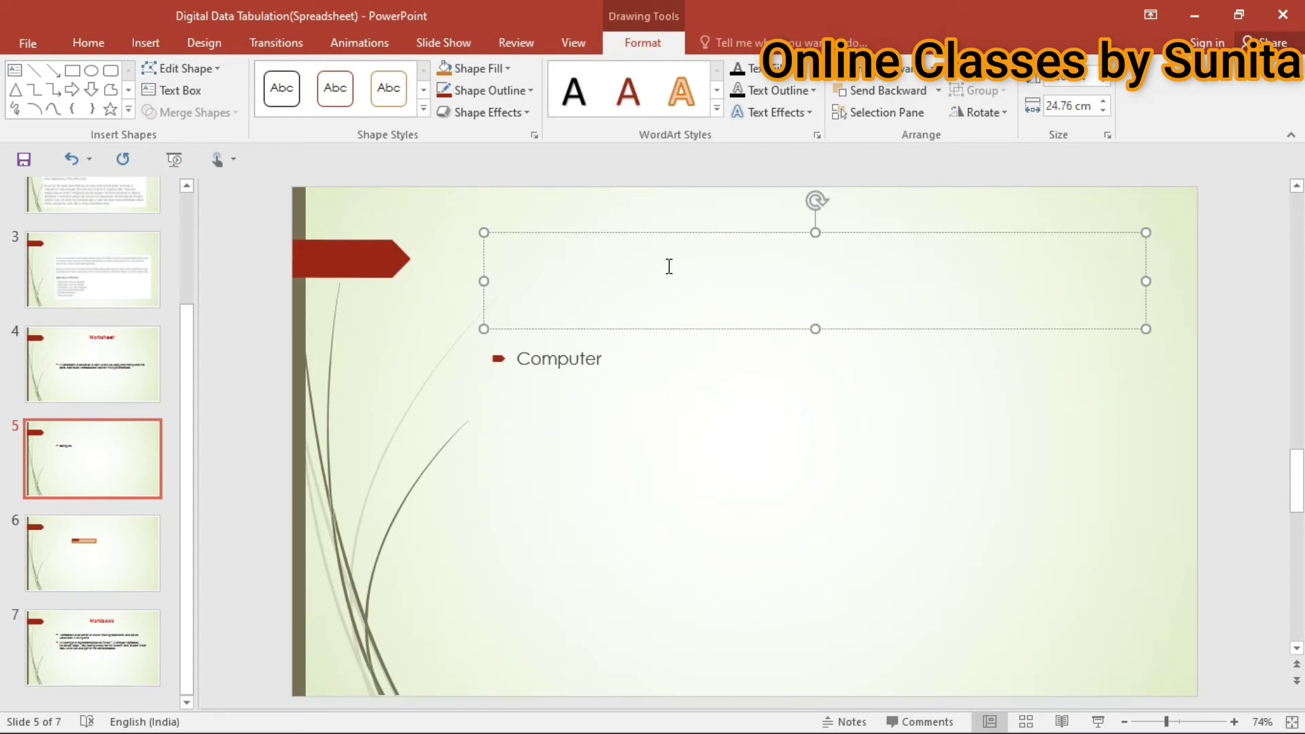
{"action": "type", "text": "hj"}
{"action": "left_click", "coordinate": [122, 538]}
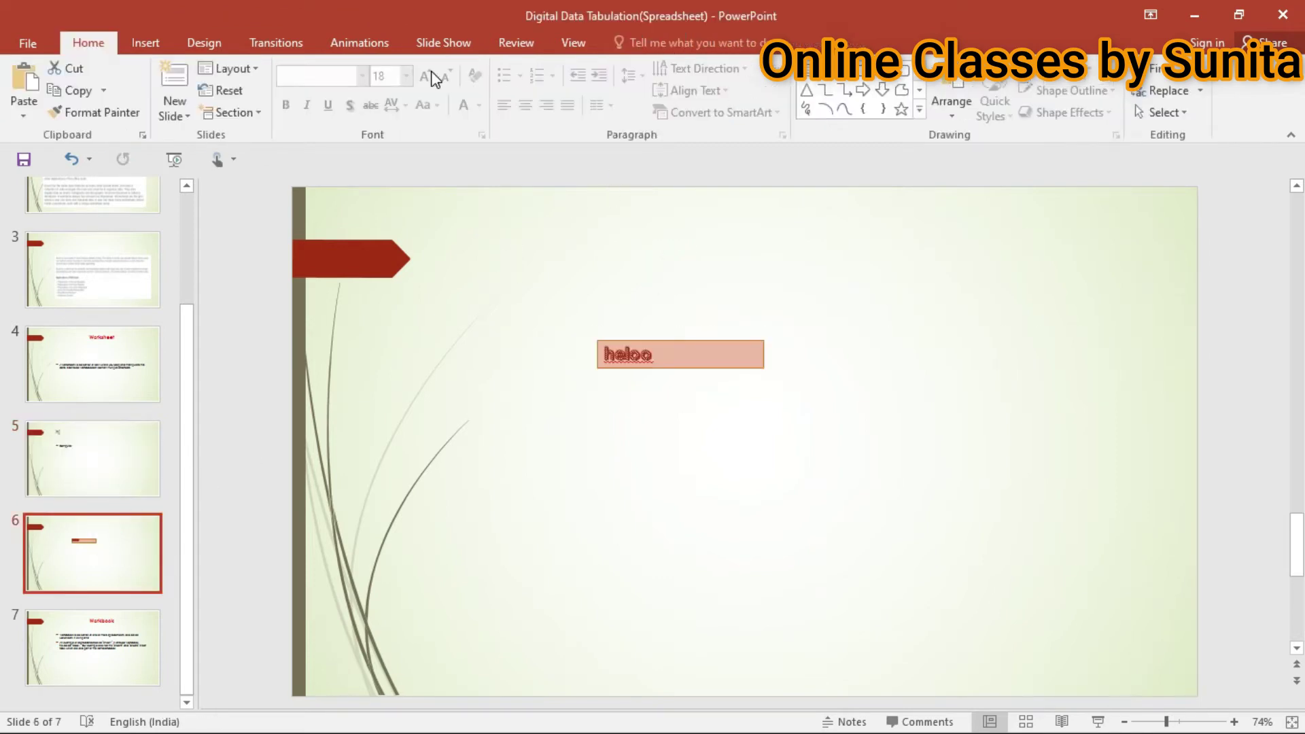
{"action": "left_click", "coordinate": [809, 73]}
{"action": "left_click", "coordinate": [880, 299]}
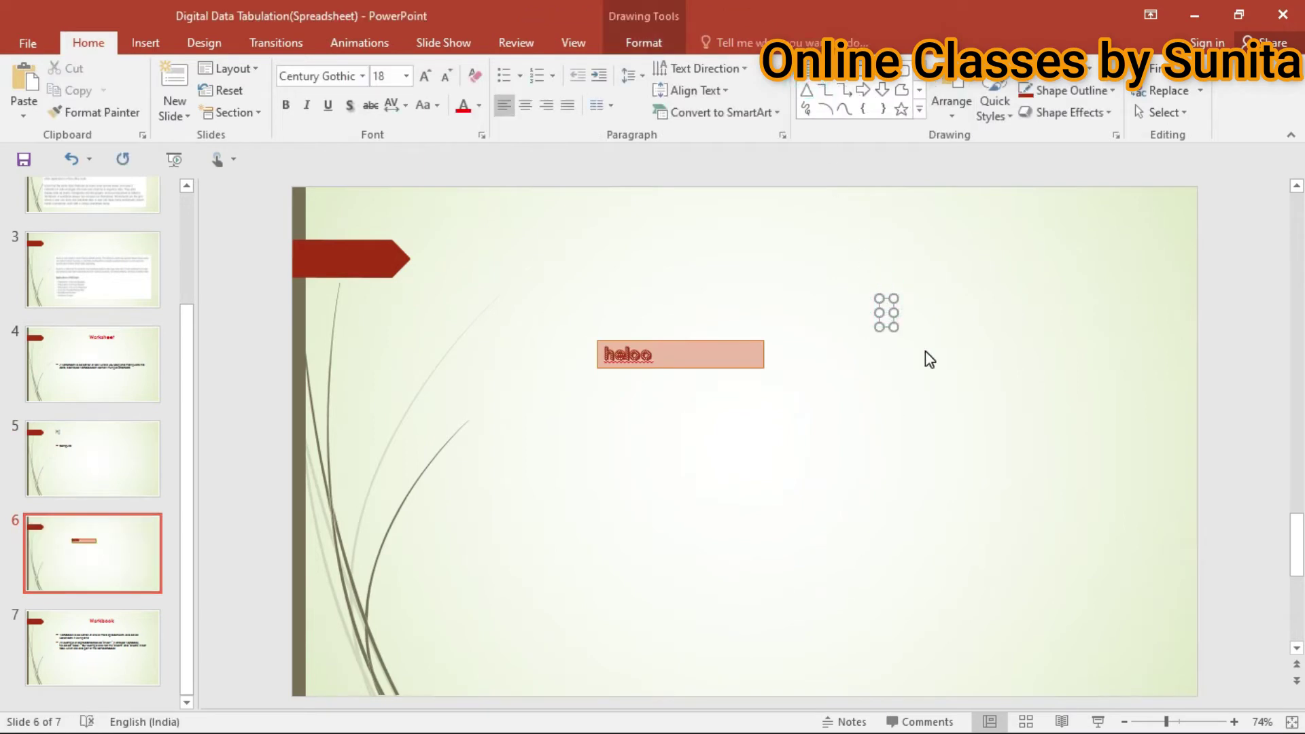
{"action": "left_click_drag", "start_coordinate": [890, 325], "coordinate": [1003, 349]}
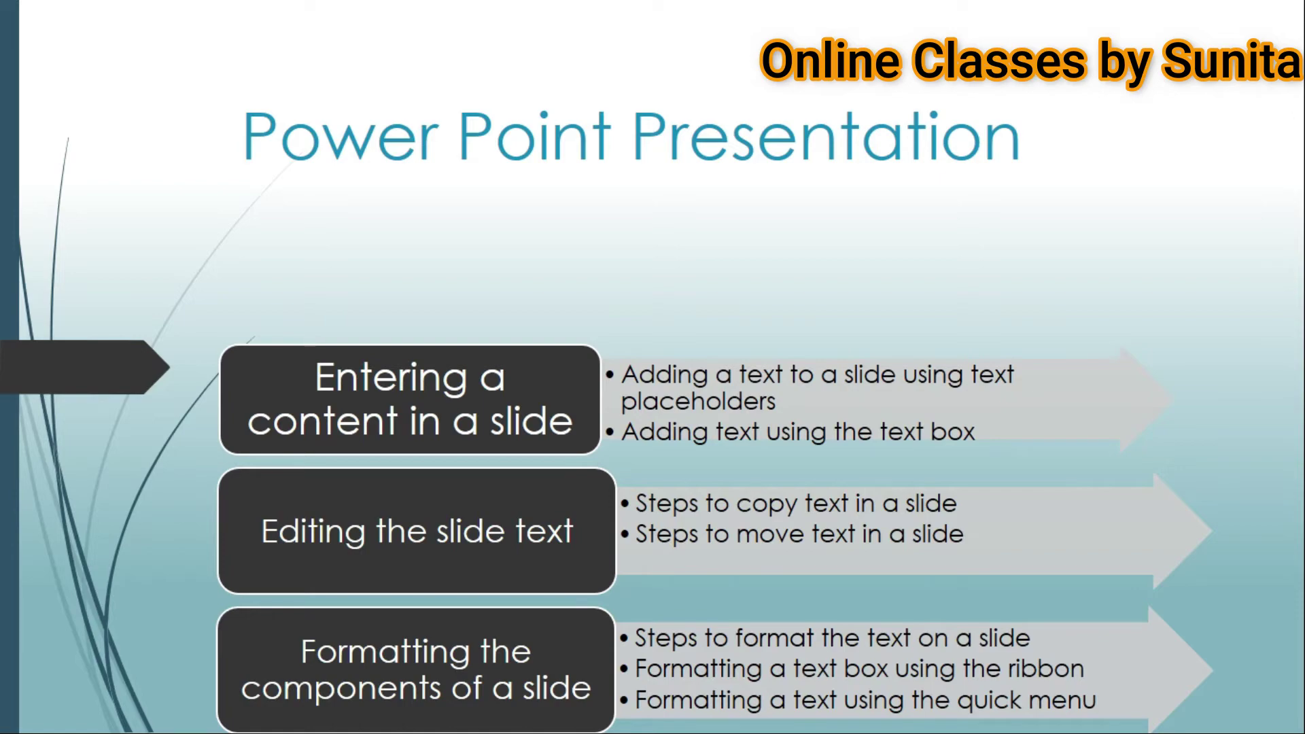
- End the slide show and select the heloo text box on slide 6
{"action": "left_click", "coordinate": [1067, 226]}
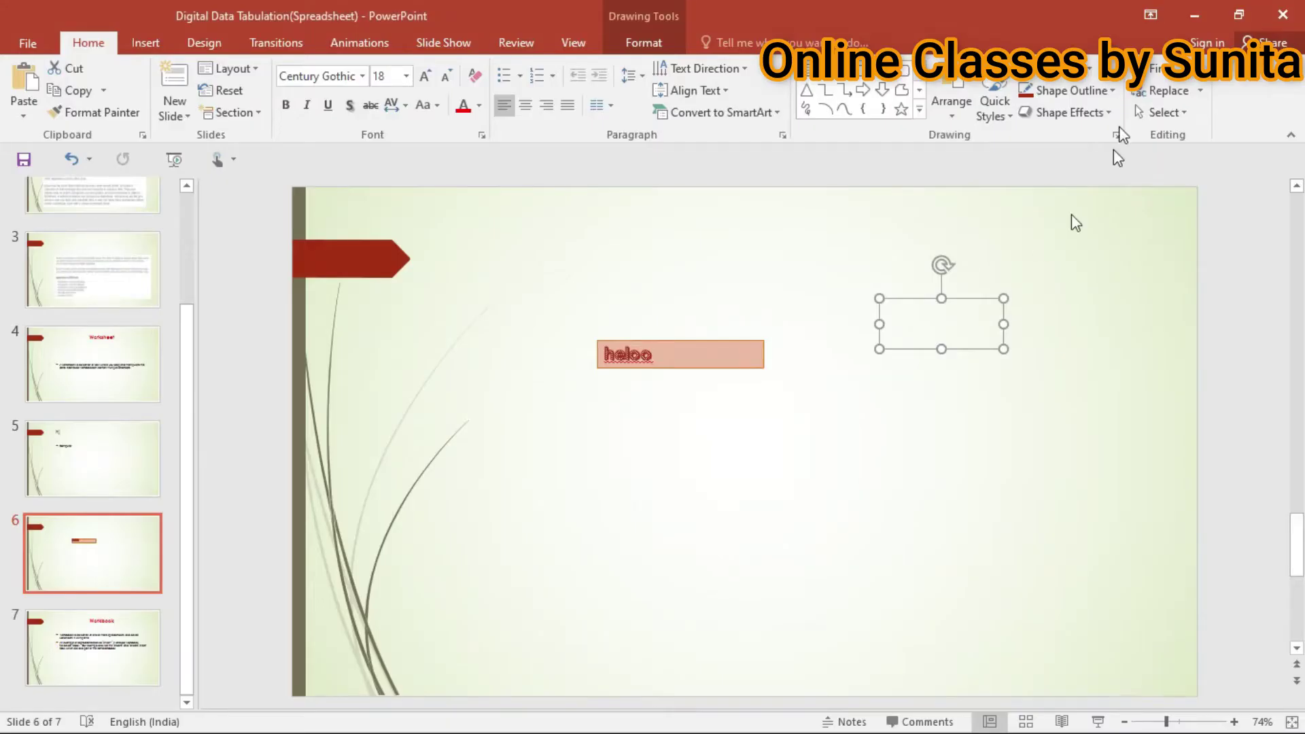
{"action": "left_click", "coordinate": [651, 355]}
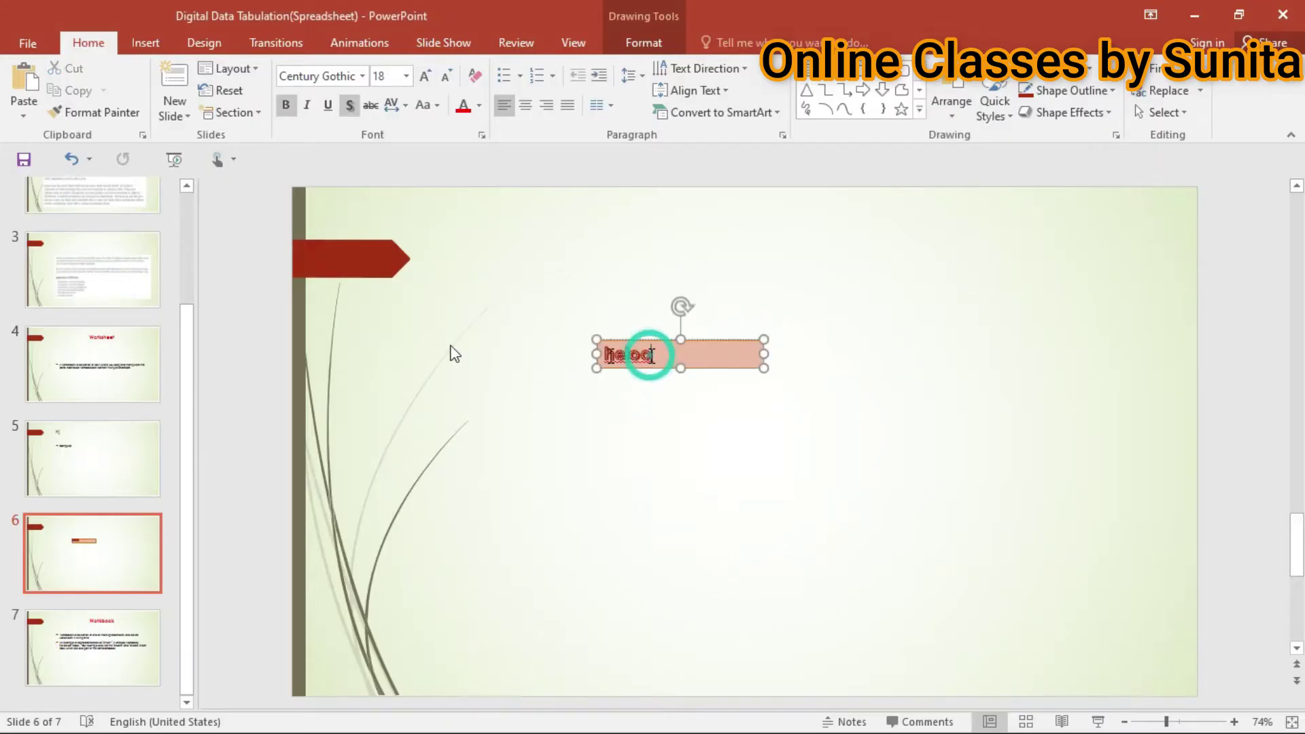
- Copy slide 4's worksheet definition and paste it in place of 'Computer' on slide 5
{"action": "left_click", "coordinate": [75, 366]}
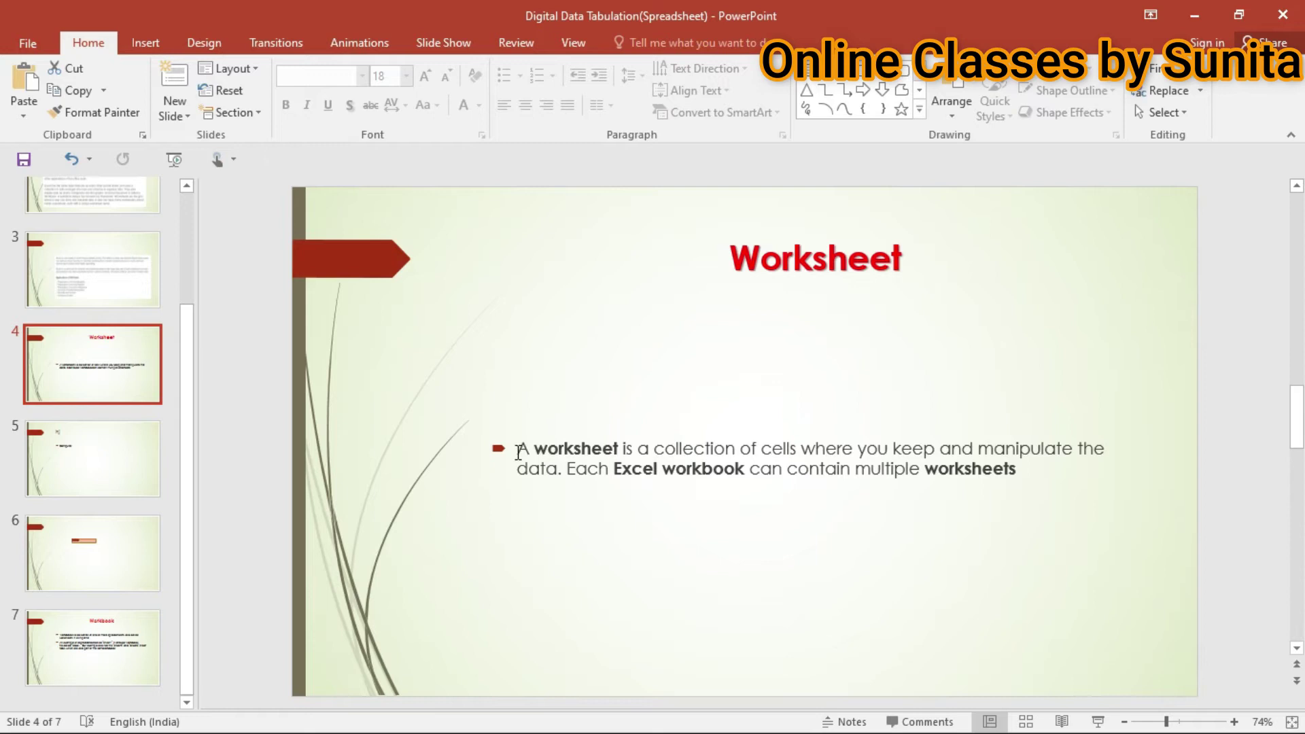
{"action": "left_click", "coordinate": [517, 453]}
{"action": "mouse_move", "coordinate": [517, 449]}
{"action": "left_mouse_down"}
{"action": "mouse_move", "coordinate": [803, 450]}
{"action": "mouse_move", "coordinate": [803, 464]}
{"action": "mouse_move", "coordinate": [1017, 469]}
{"action": "mouse_move", "coordinate": [730, 479]}
{"action": "mouse_move", "coordinate": [564, 468]}
{"action": "mouse_move", "coordinate": [522, 450]}
{"action": "left_mouse_up"}
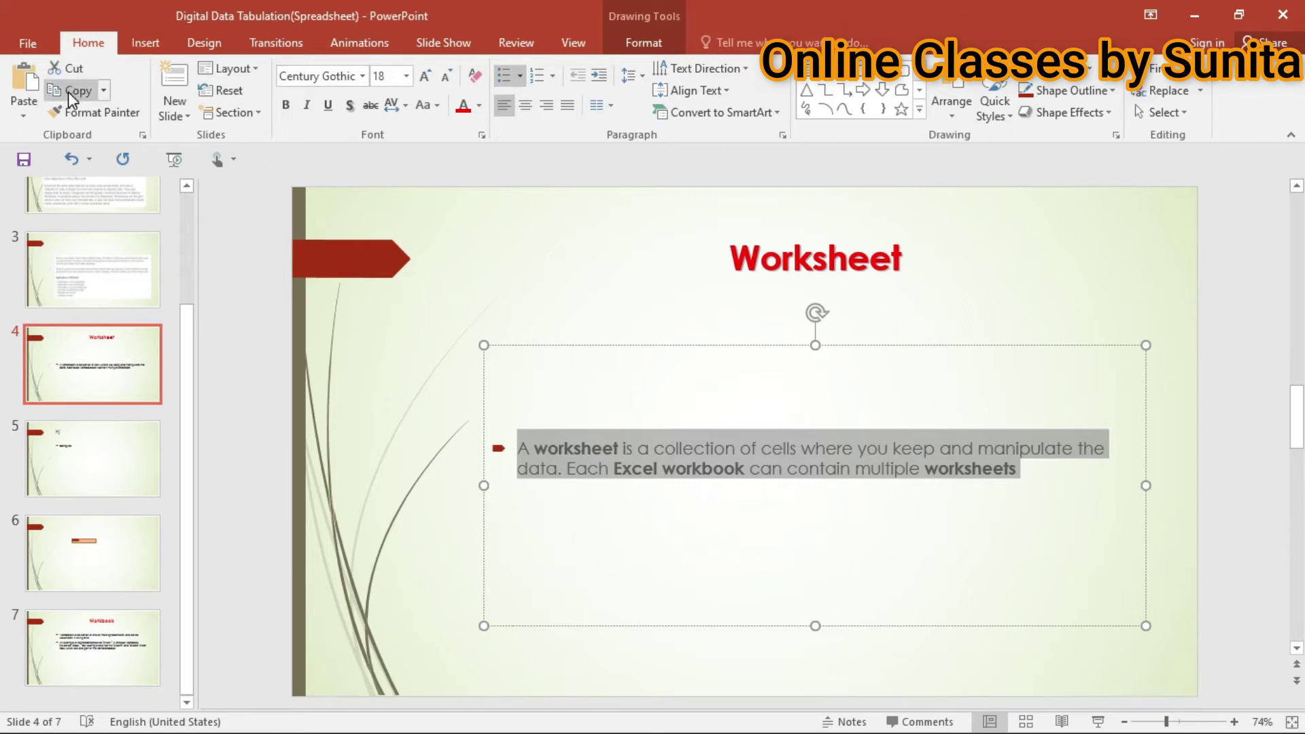
{"action": "left_click", "coordinate": [91, 479]}
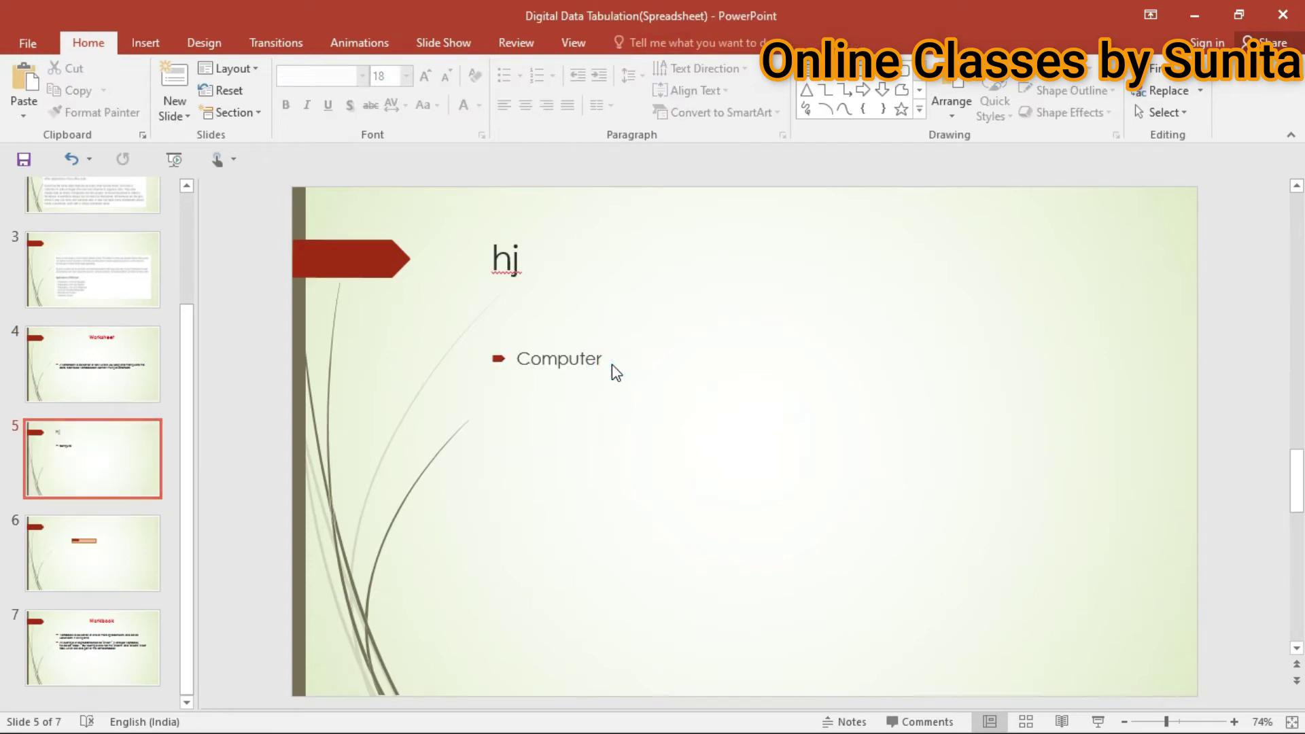
{"action": "double_click", "coordinate": [597, 364]}
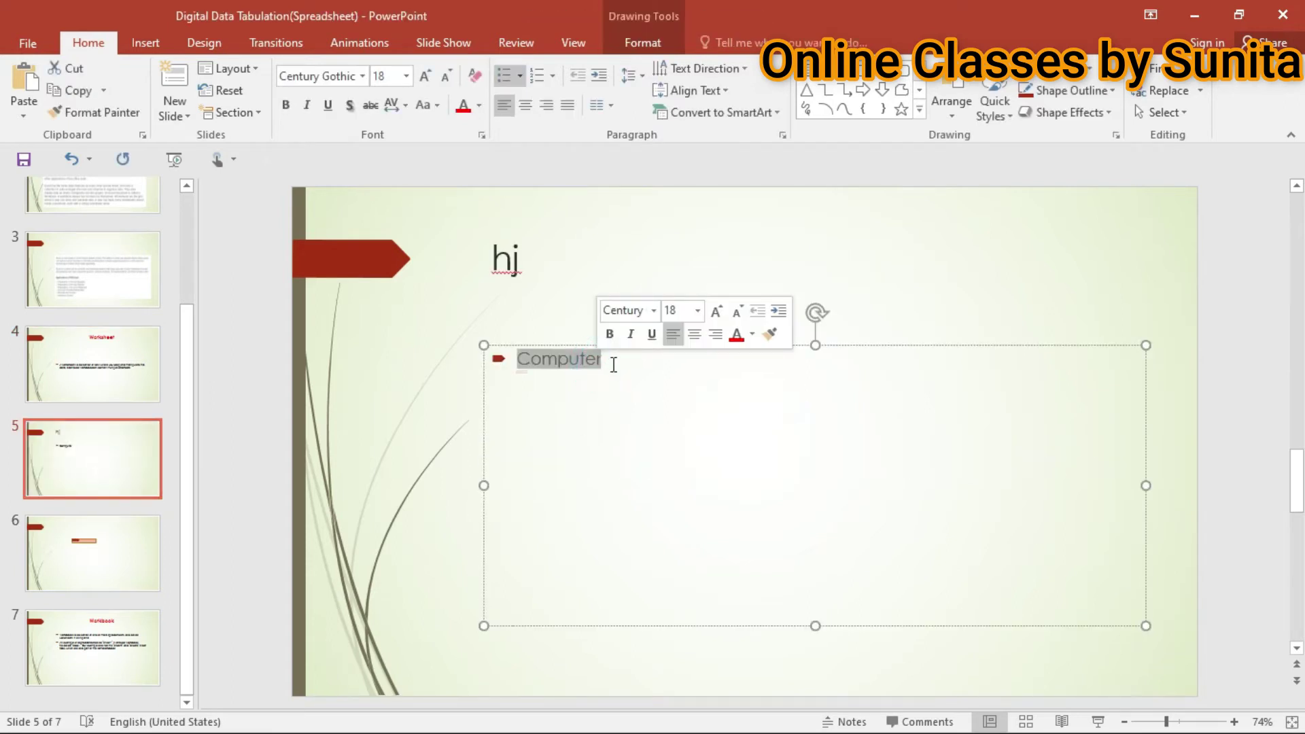
{"action": "key", "text": "BackSpace"}
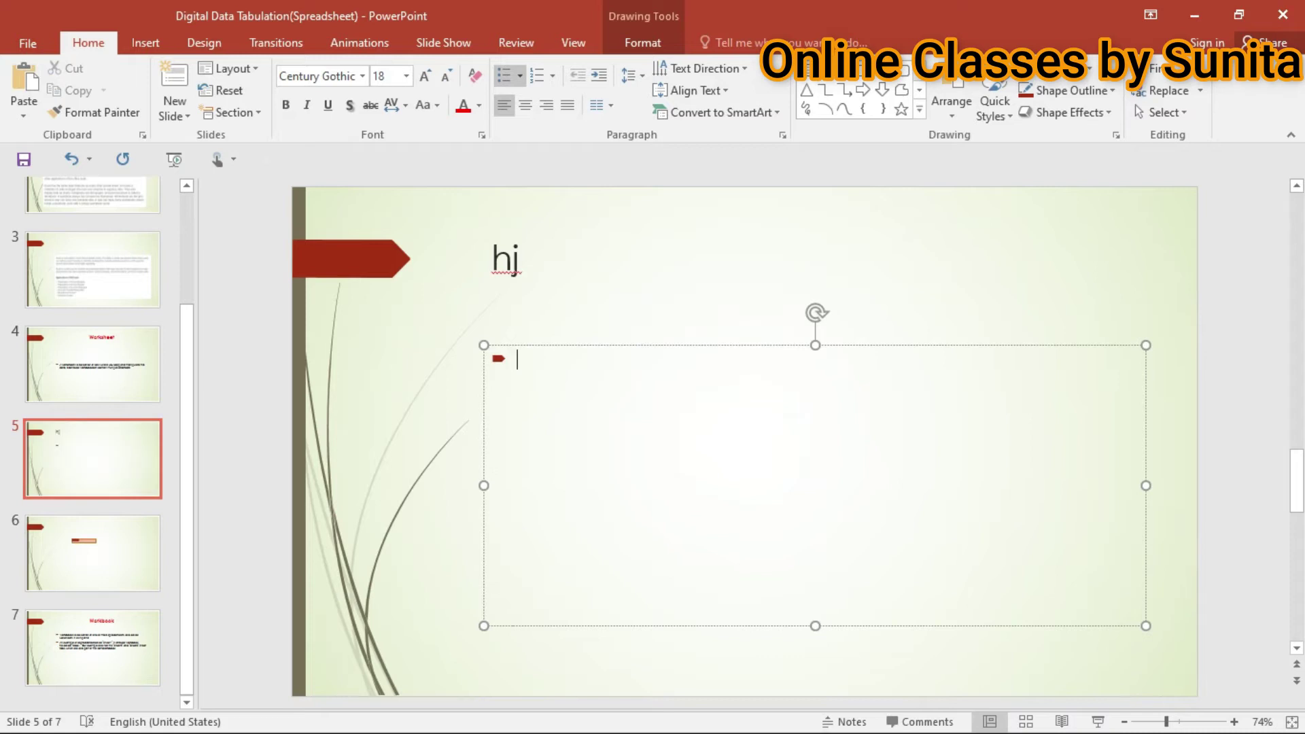
{"action": "left_click", "coordinate": [26, 83]}
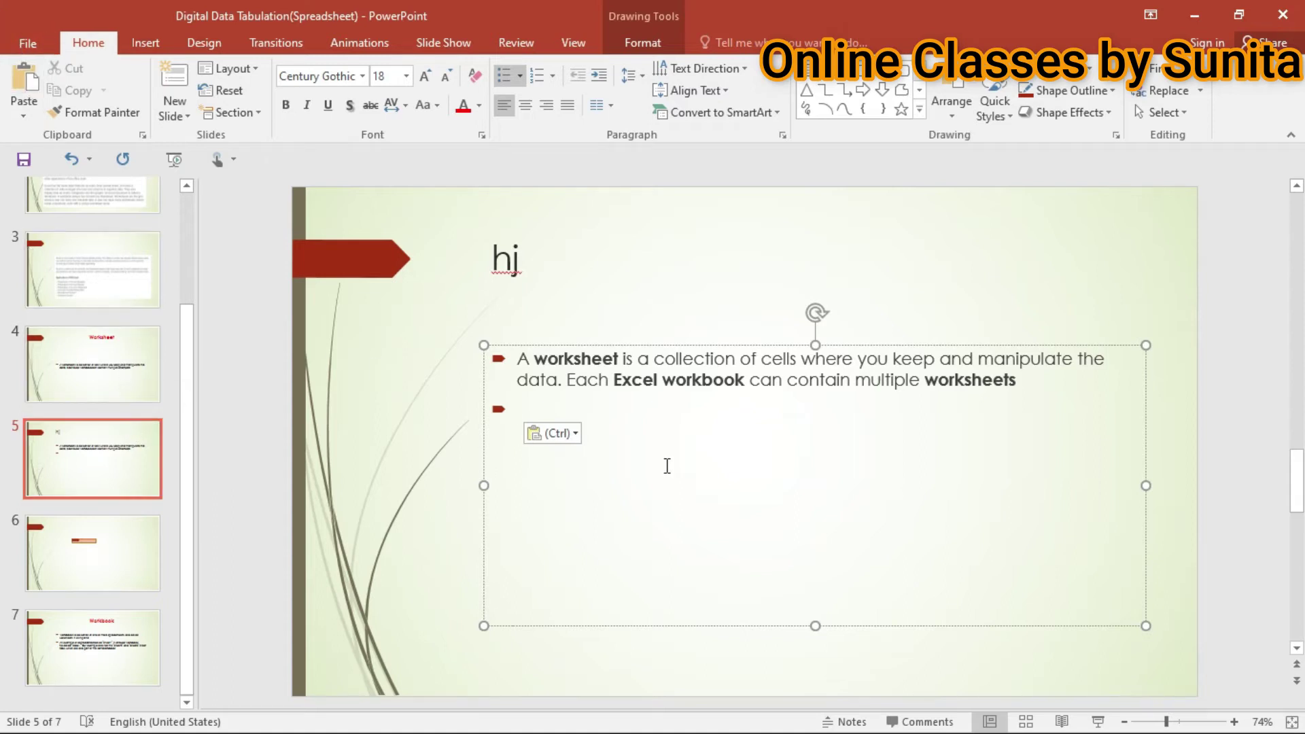
{"action": "left_click", "coordinate": [79, 361]}
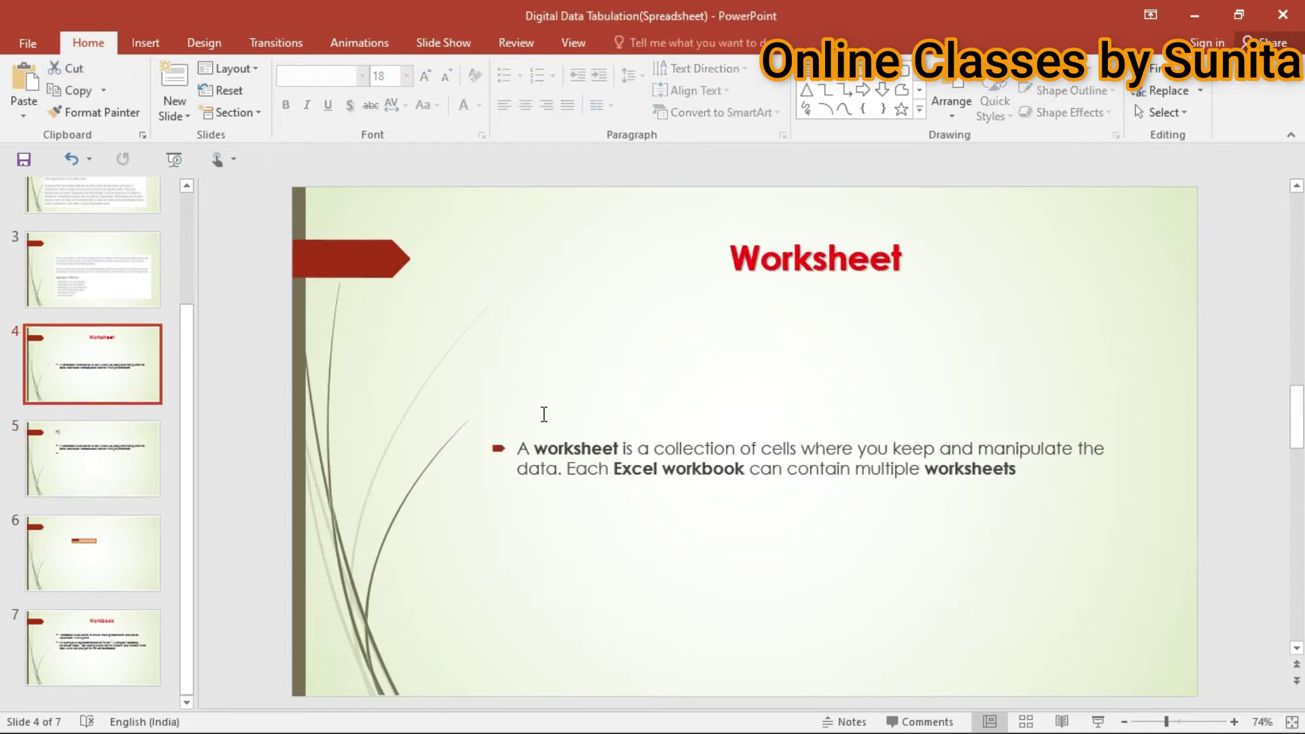
- Cut slide 4's worksheet definition and paste it as a new third bullet on slide 7
{"action": "left_click_drag", "start_coordinate": [519, 448], "coordinate": [1017, 486]}
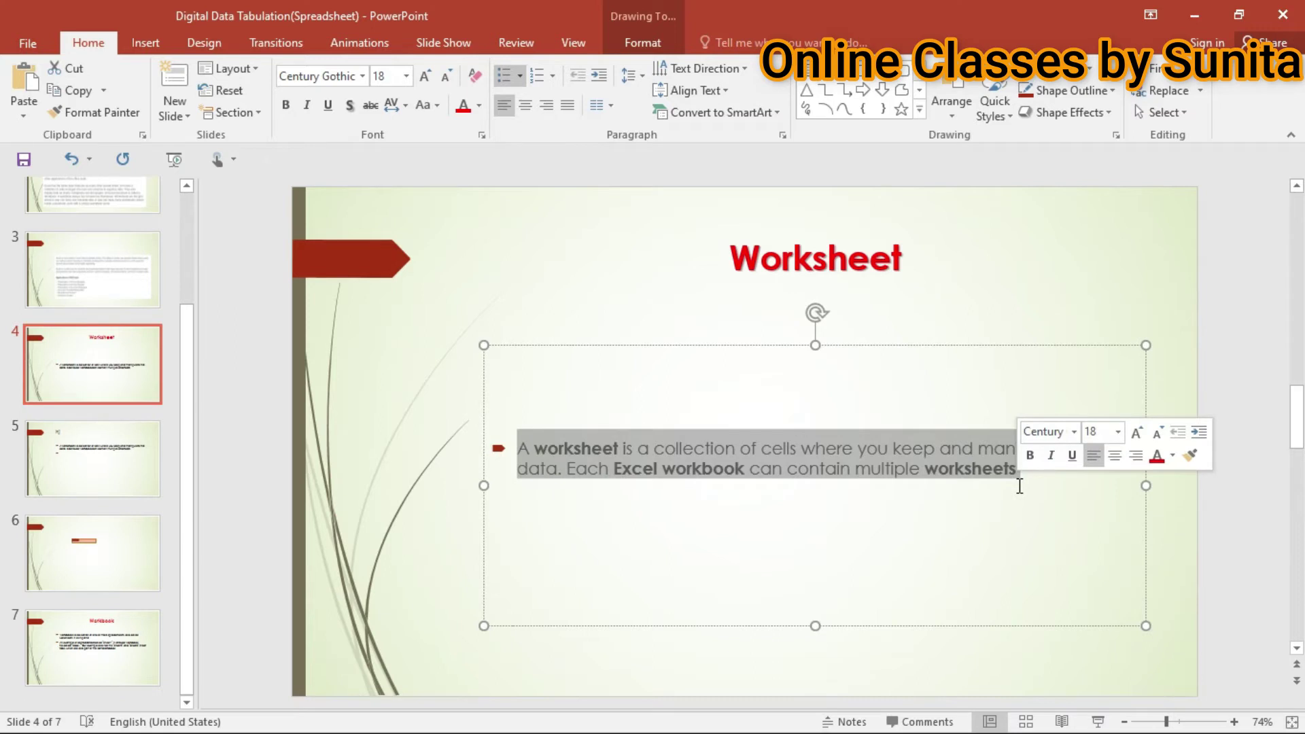
{"action": "left_click", "coordinate": [73, 70]}
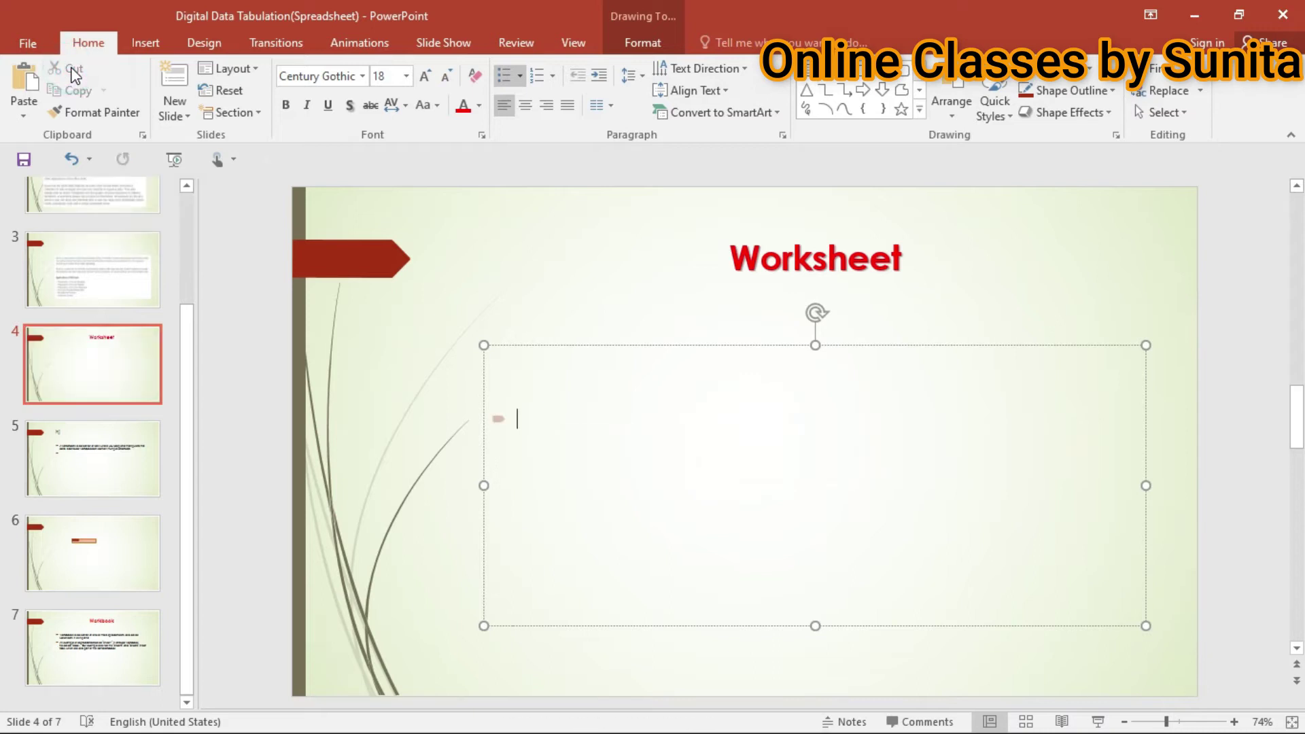
{"action": "left_click", "coordinate": [87, 632]}
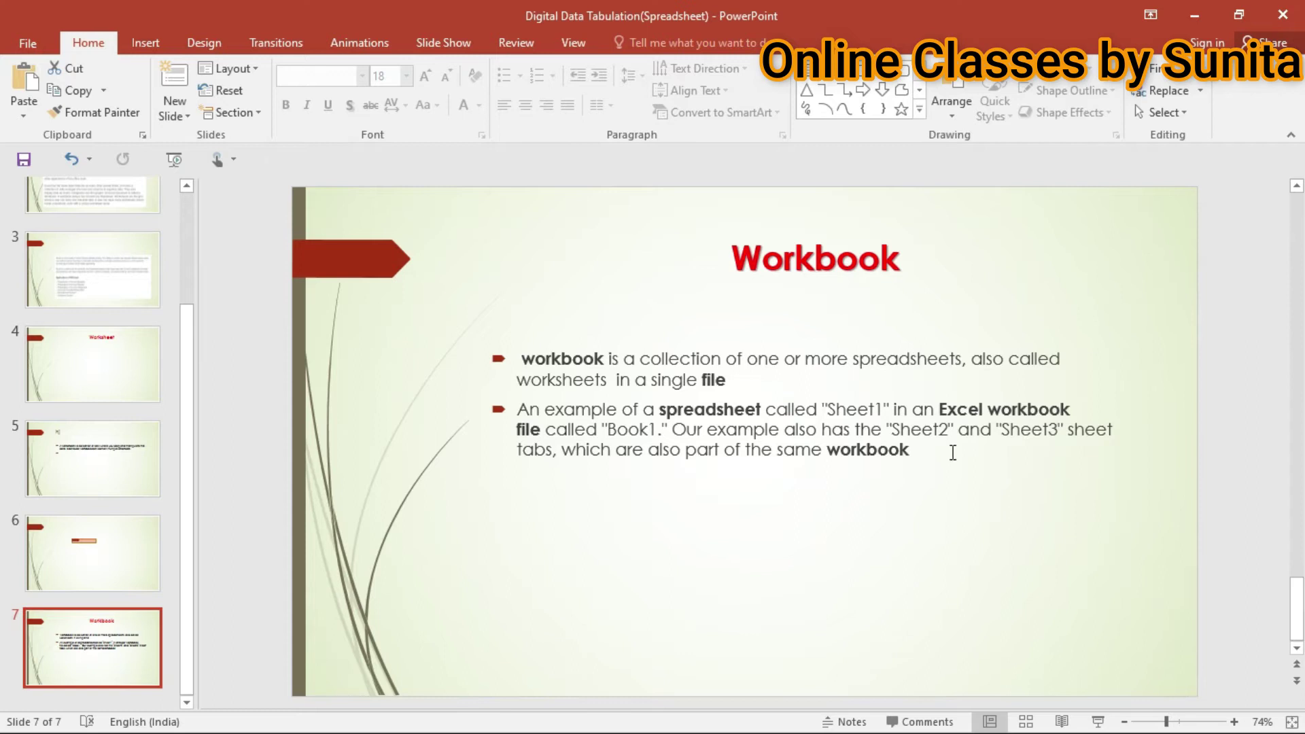
{"action": "left_click", "coordinate": [942, 456]}
{"action": "key", "text": "Return"}
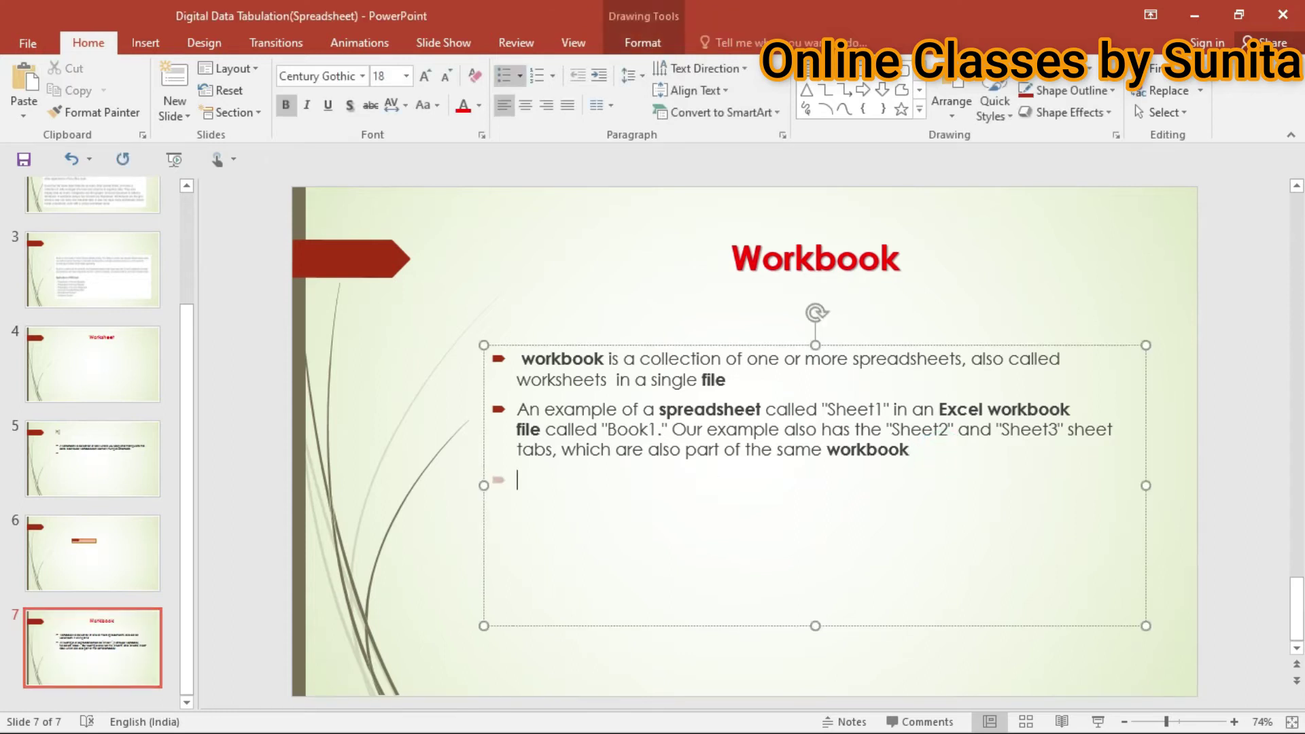
{"action": "left_click", "coordinate": [25, 97]}
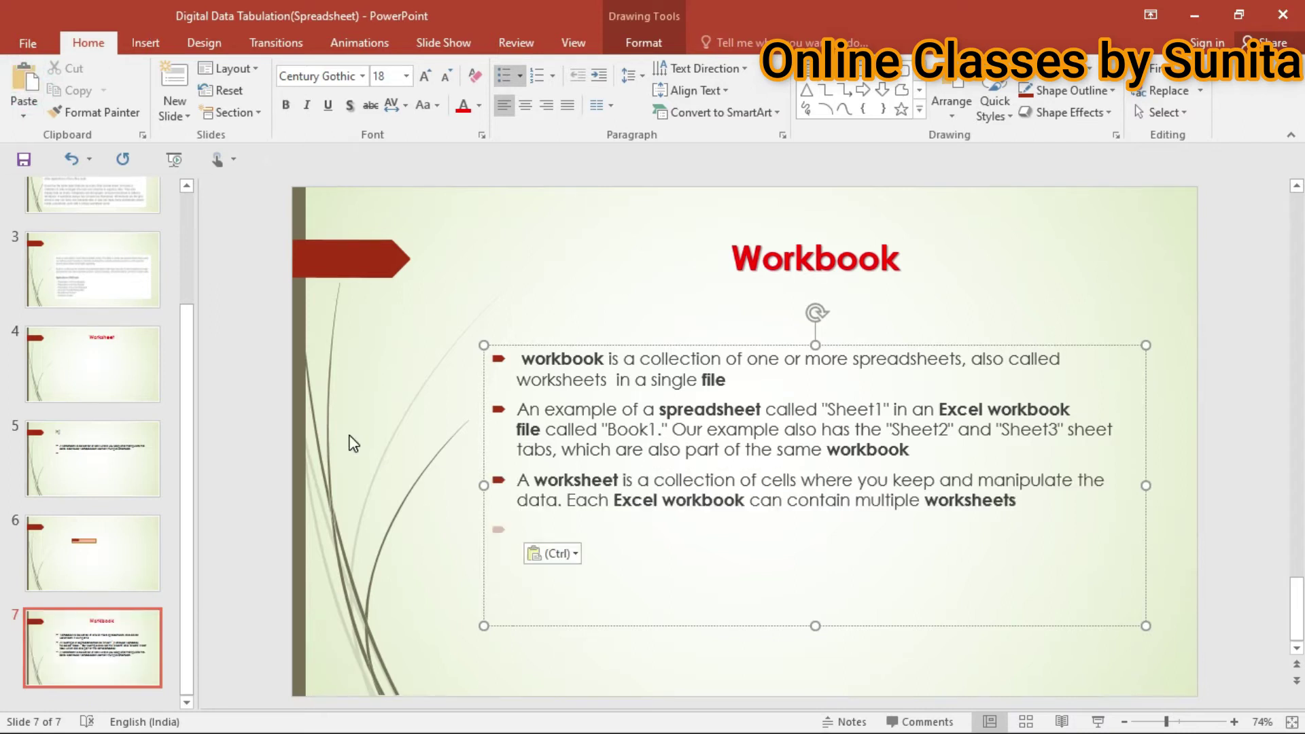
- Check slides 3 and 4, then return to the Workbook slide
{"action": "left_click", "coordinate": [90, 318]}
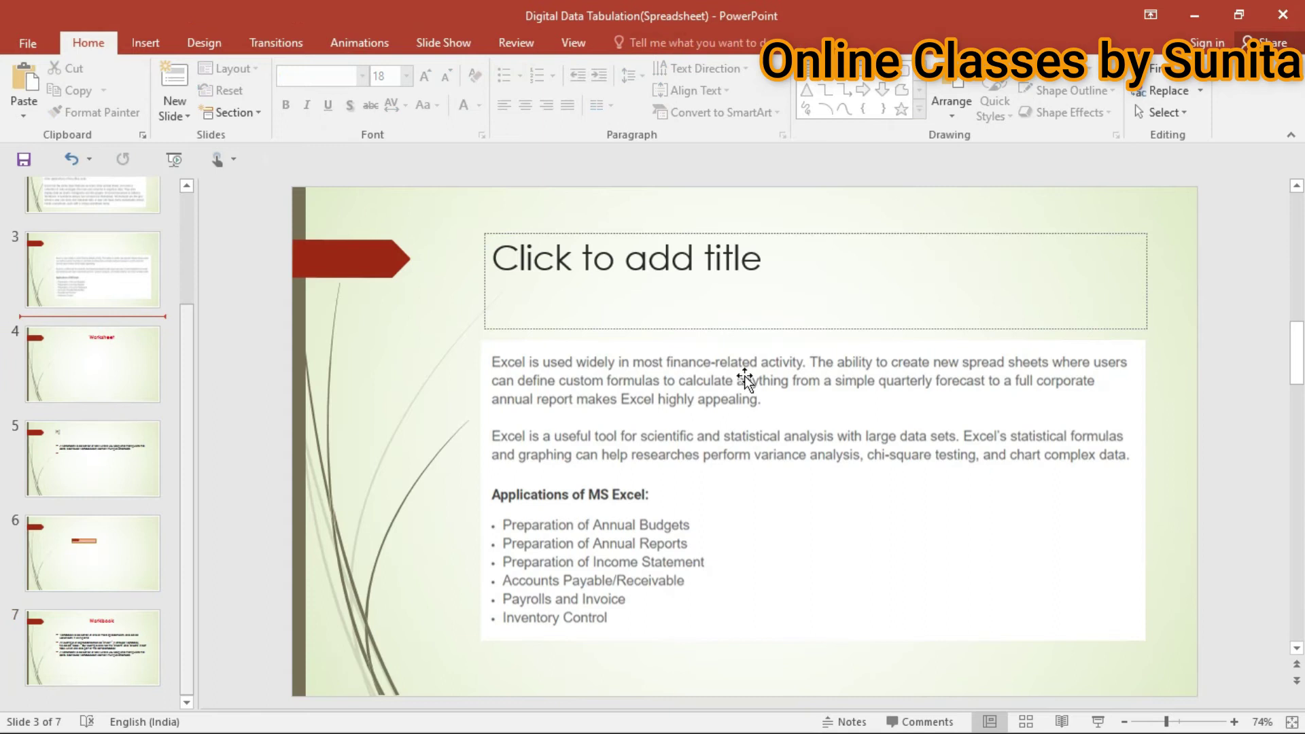
{"action": "left_click", "coordinate": [91, 377]}
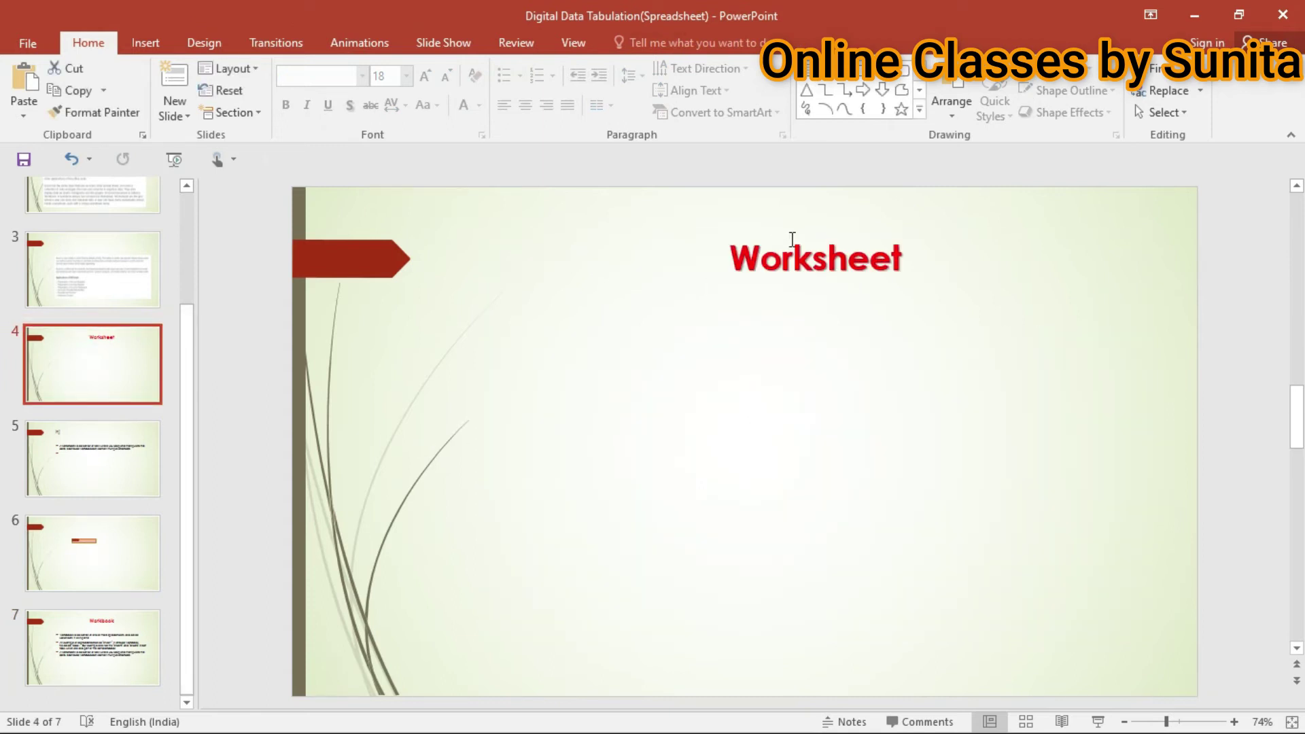
{"action": "left_click", "coordinate": [106, 629]}
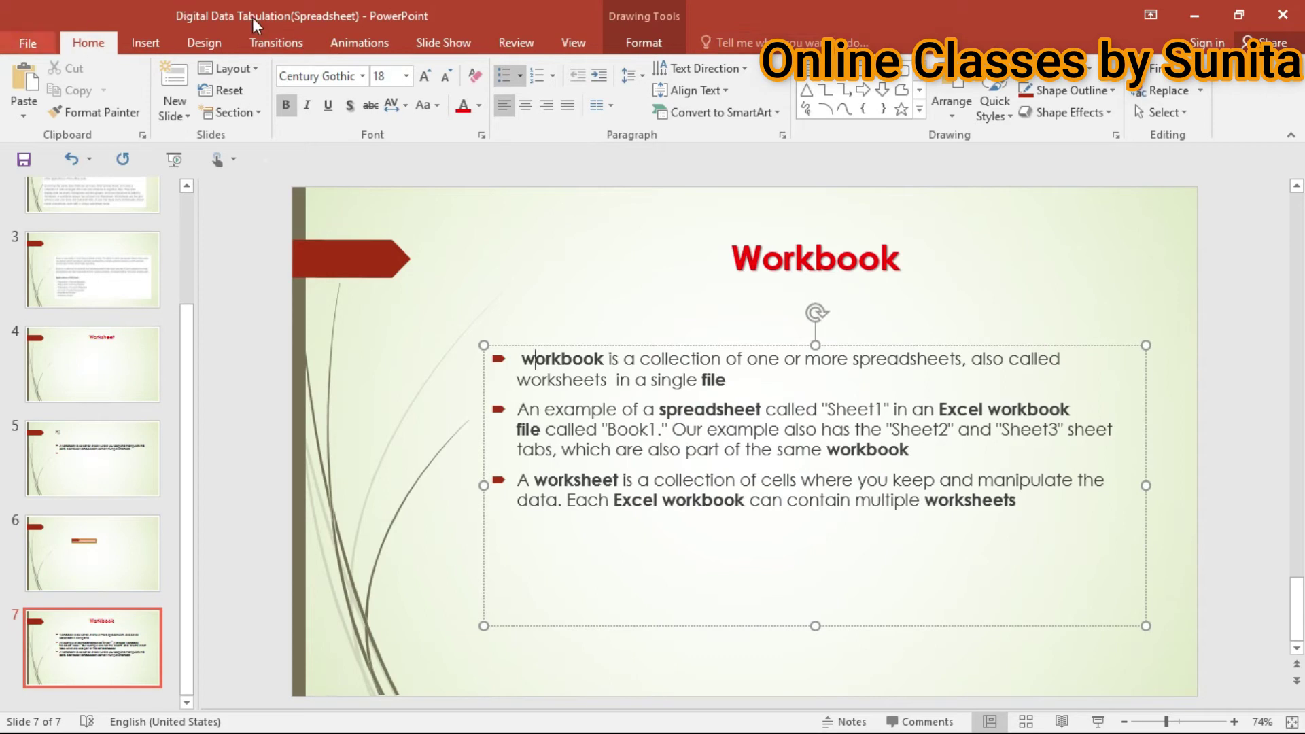
- Select the first Workbook bullet's text, from 'workbook' through 'file'
{"action": "left_click", "coordinate": [151, 42]}
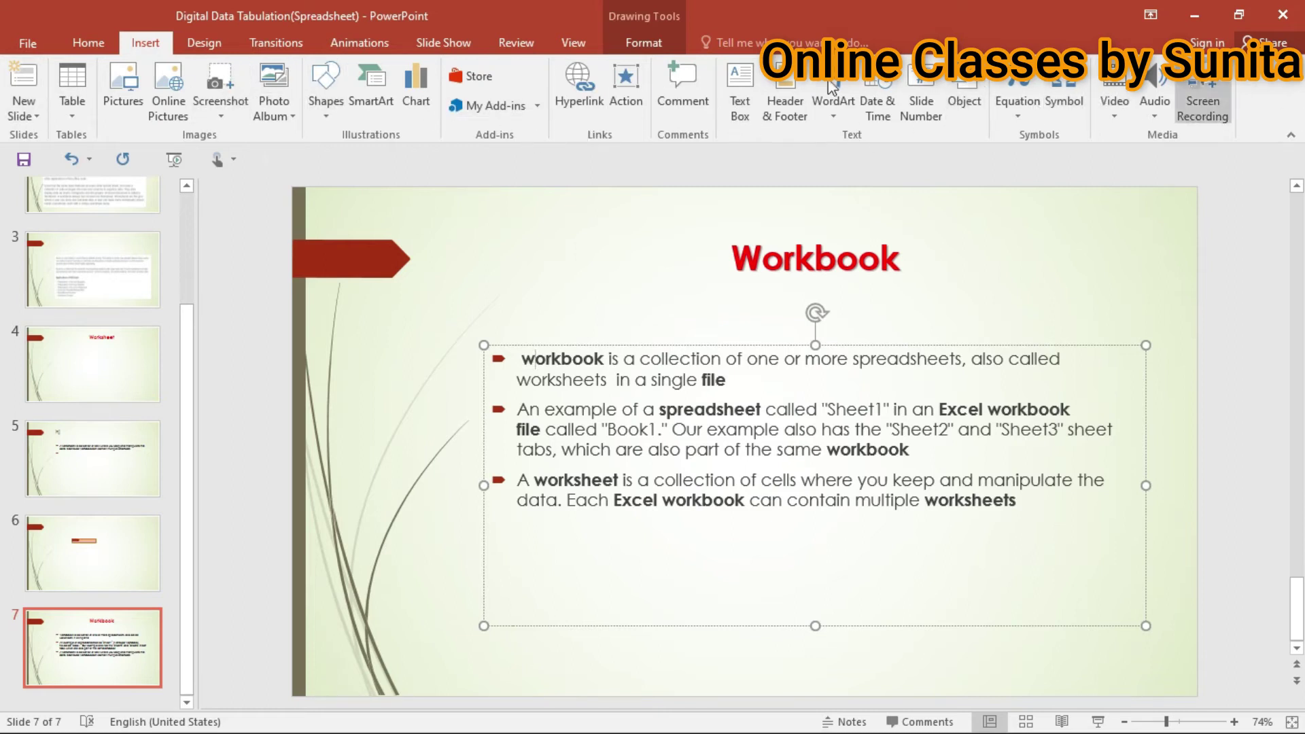
{"action": "left_click", "coordinate": [91, 42]}
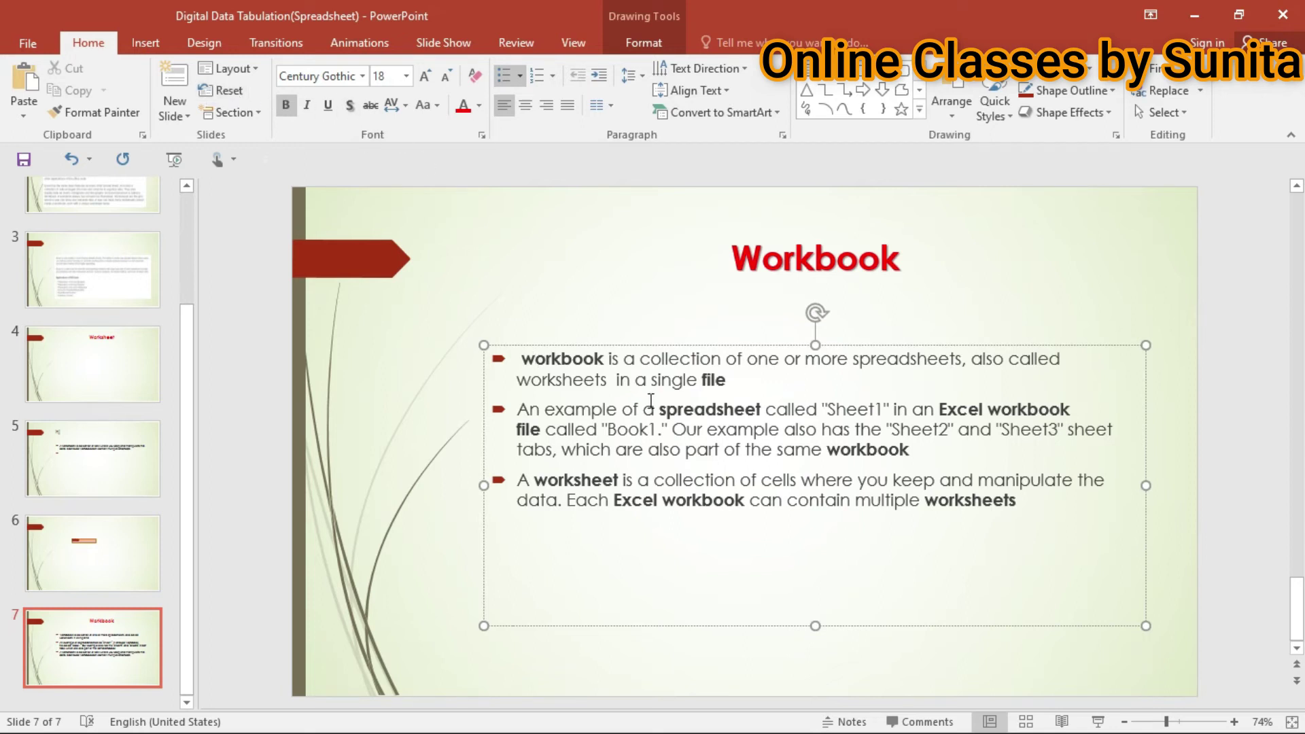
{"action": "left_click_drag", "start_coordinate": [730, 384], "coordinate": [523, 365]}
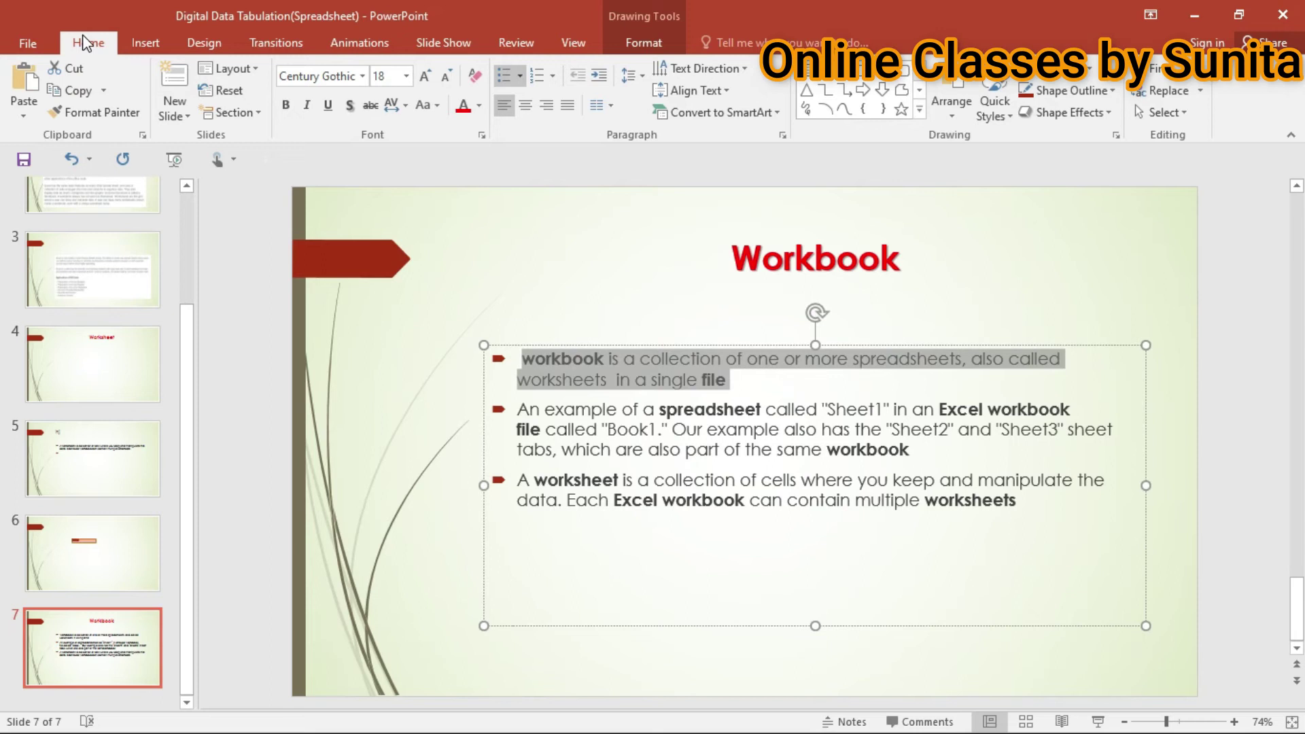
- Set the first Workbook bullet in Algerian at 32 pt
{"action": "left_click", "coordinate": [742, 383]}
{"action": "left_click", "coordinate": [733, 378]}
{"action": "triple_click", "coordinate": [553, 357]}
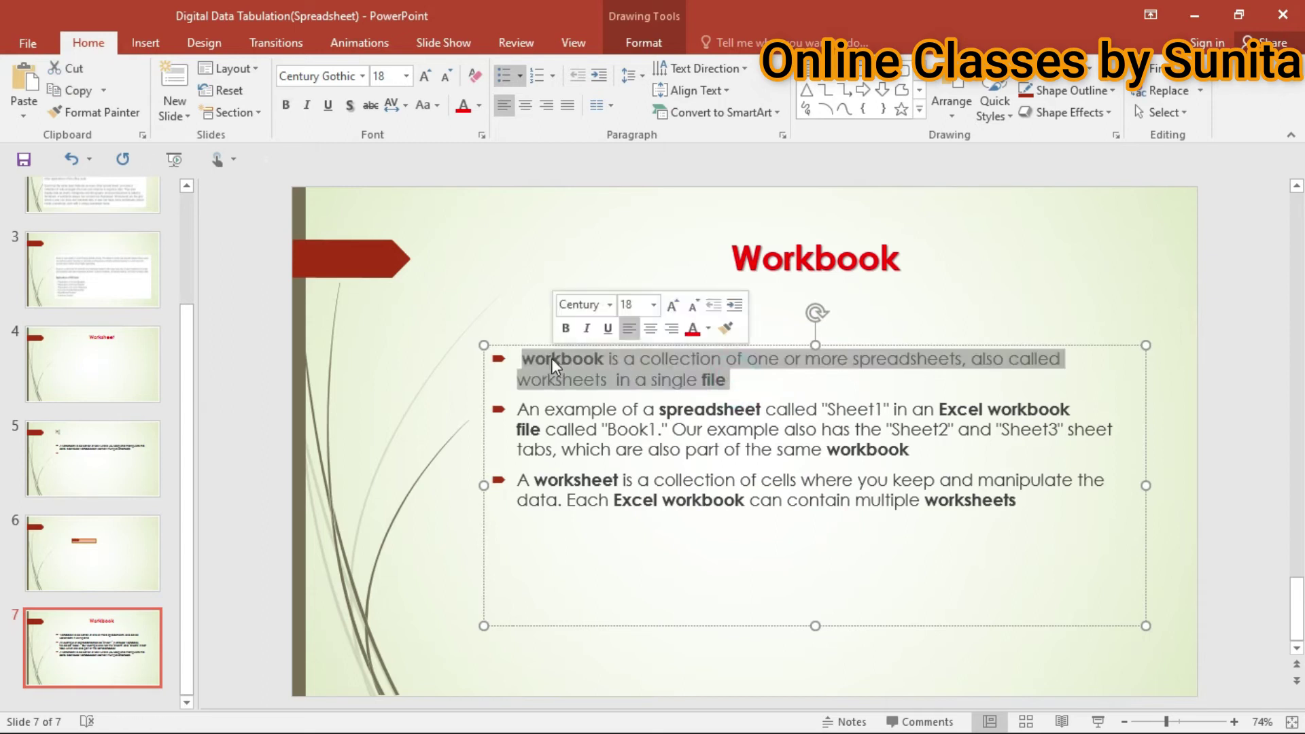
{"action": "left_click", "coordinate": [361, 73]}
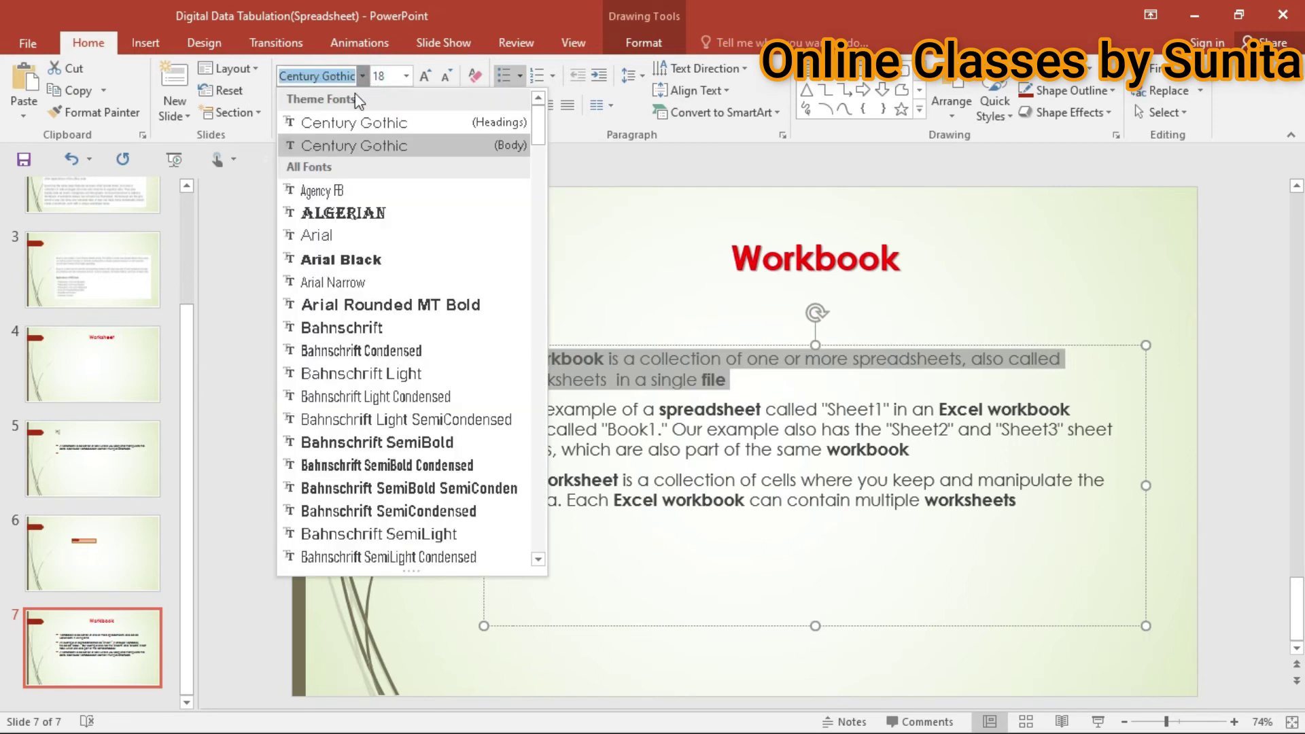
{"action": "left_click", "coordinate": [358, 212]}
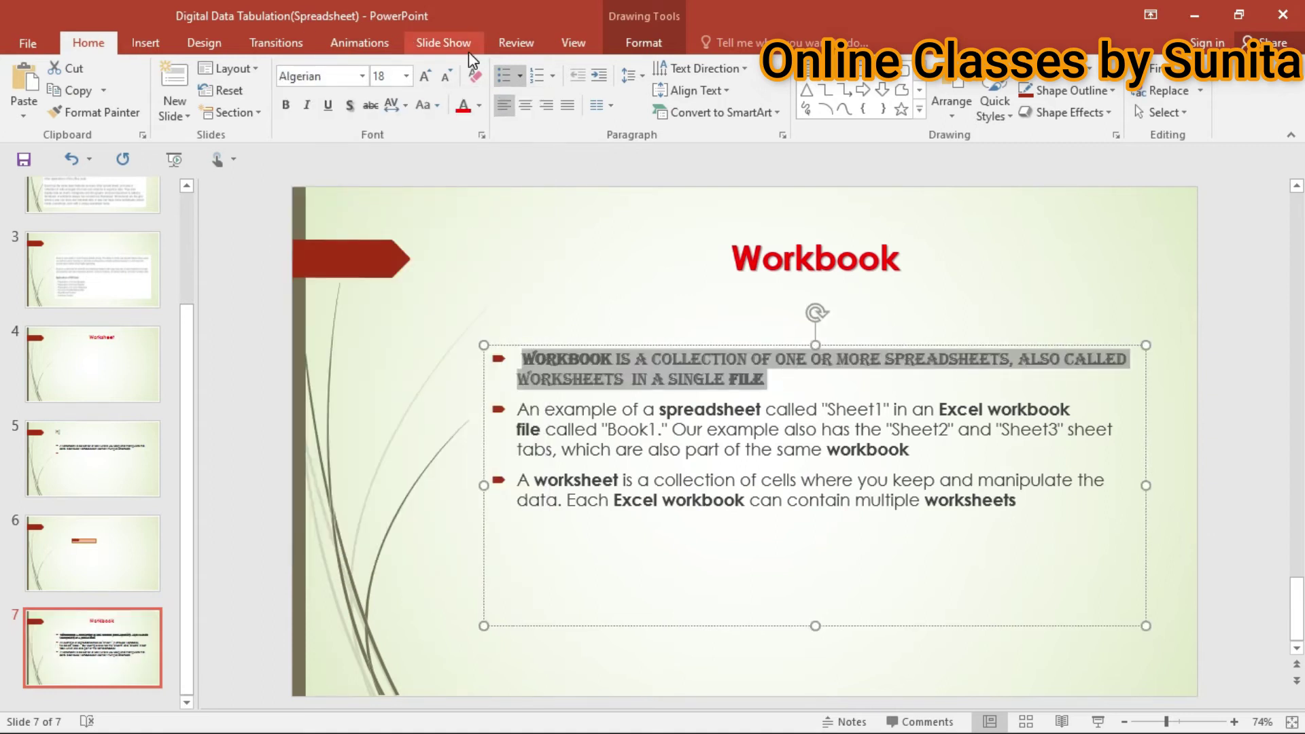
{"action": "left_click", "coordinate": [430, 75]}
{"action": "left_click", "coordinate": [430, 75]}
{"action": "left_click", "coordinate": [430, 74]}
{"action": "left_click", "coordinate": [430, 74]}
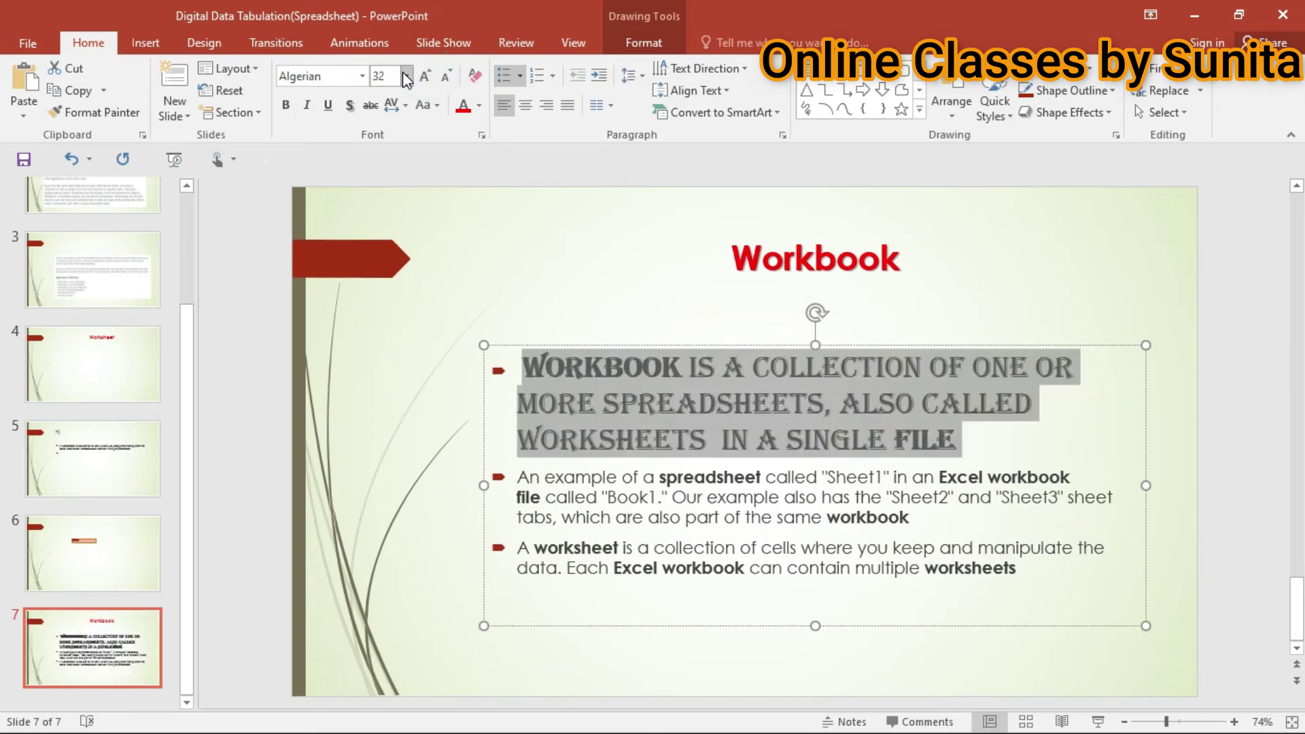
{"action": "left_click", "coordinate": [406, 75]}
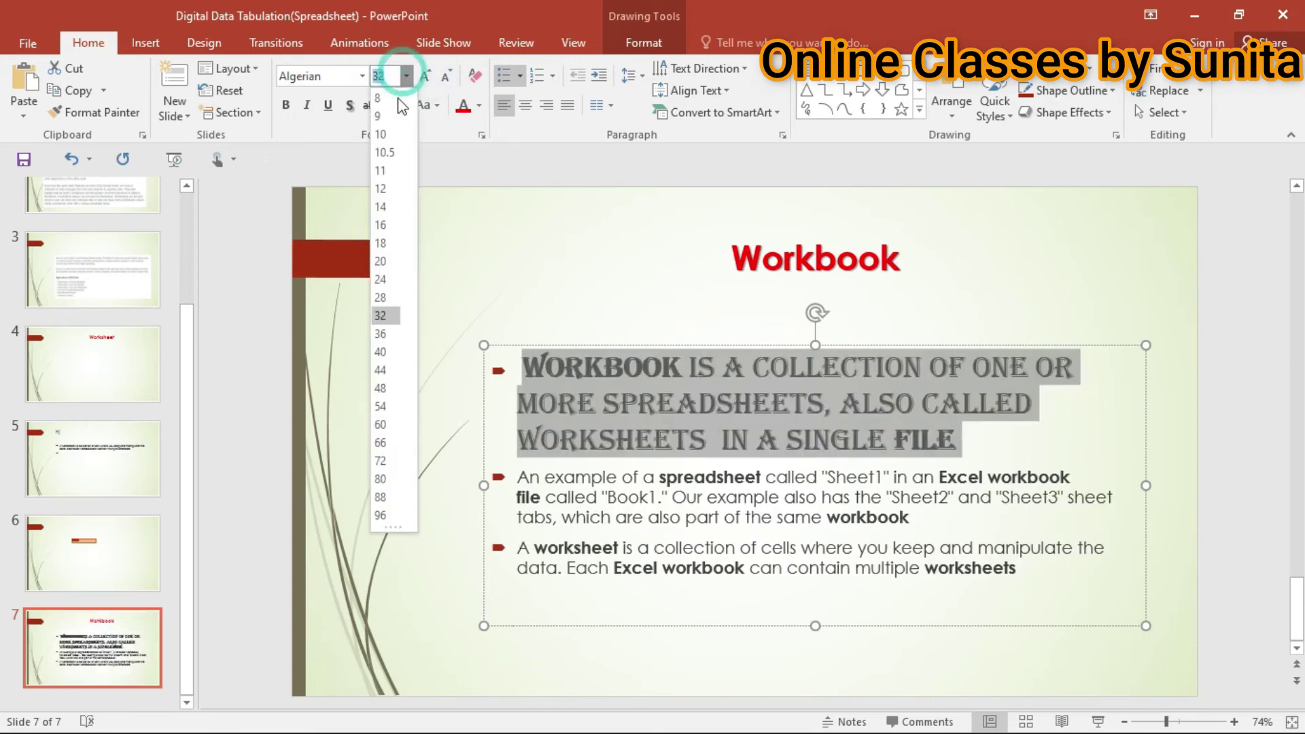
{"action": "left_click", "coordinate": [490, 259]}
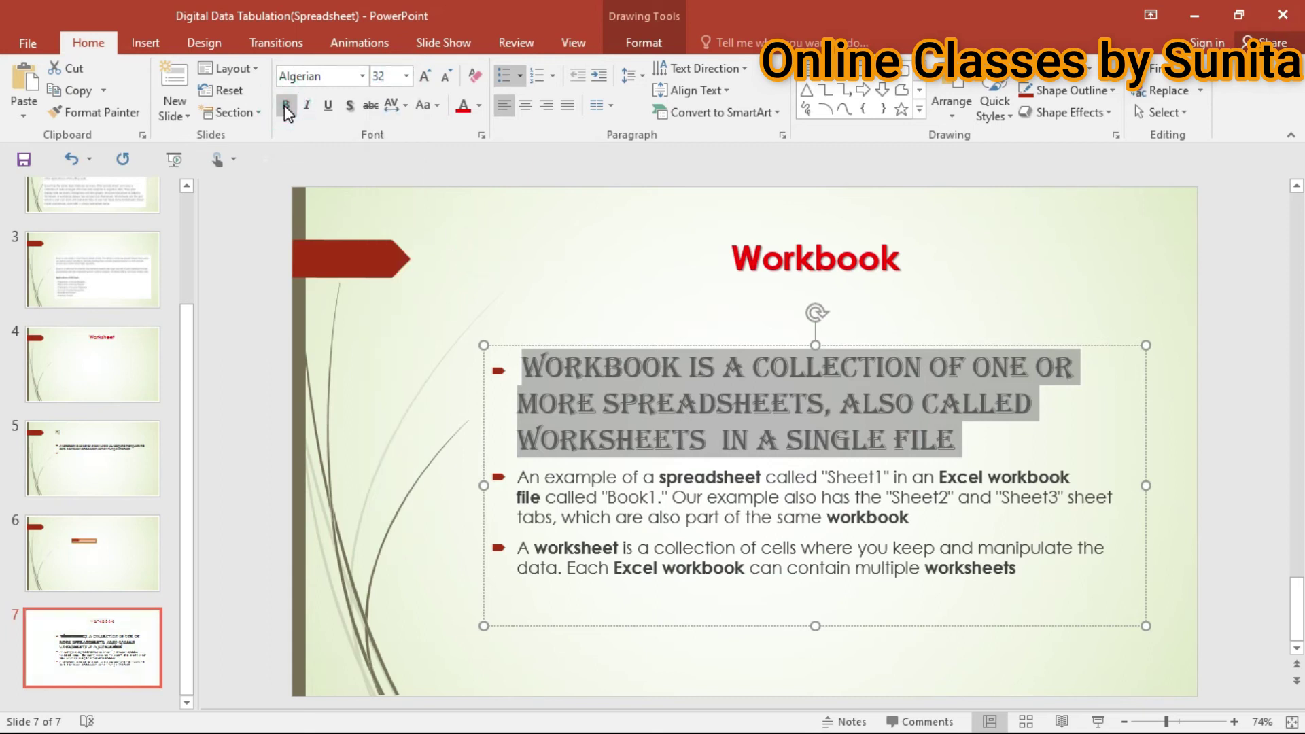
- Make the first bullet italic, underlined and red
{"action": "left_click", "coordinate": [306, 106]}
{"action": "left_click", "coordinate": [321, 108]}
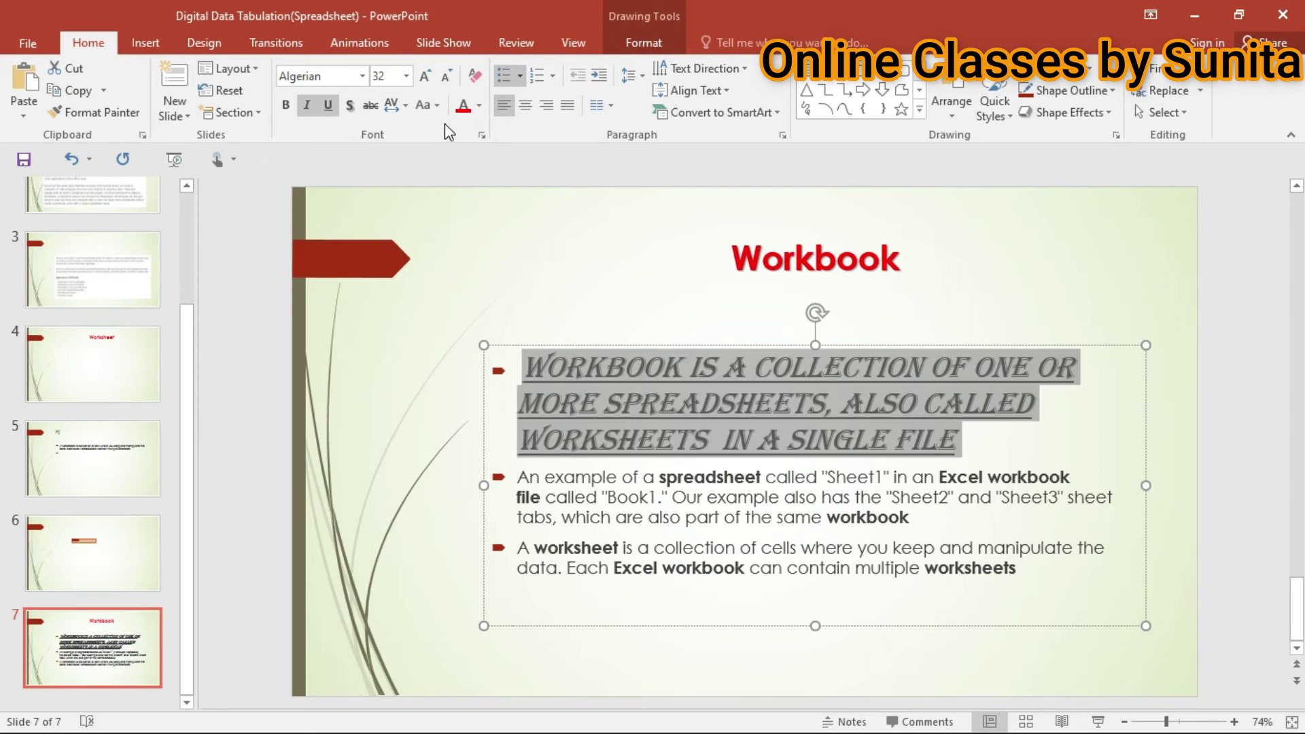
{"action": "left_click", "coordinate": [478, 105]}
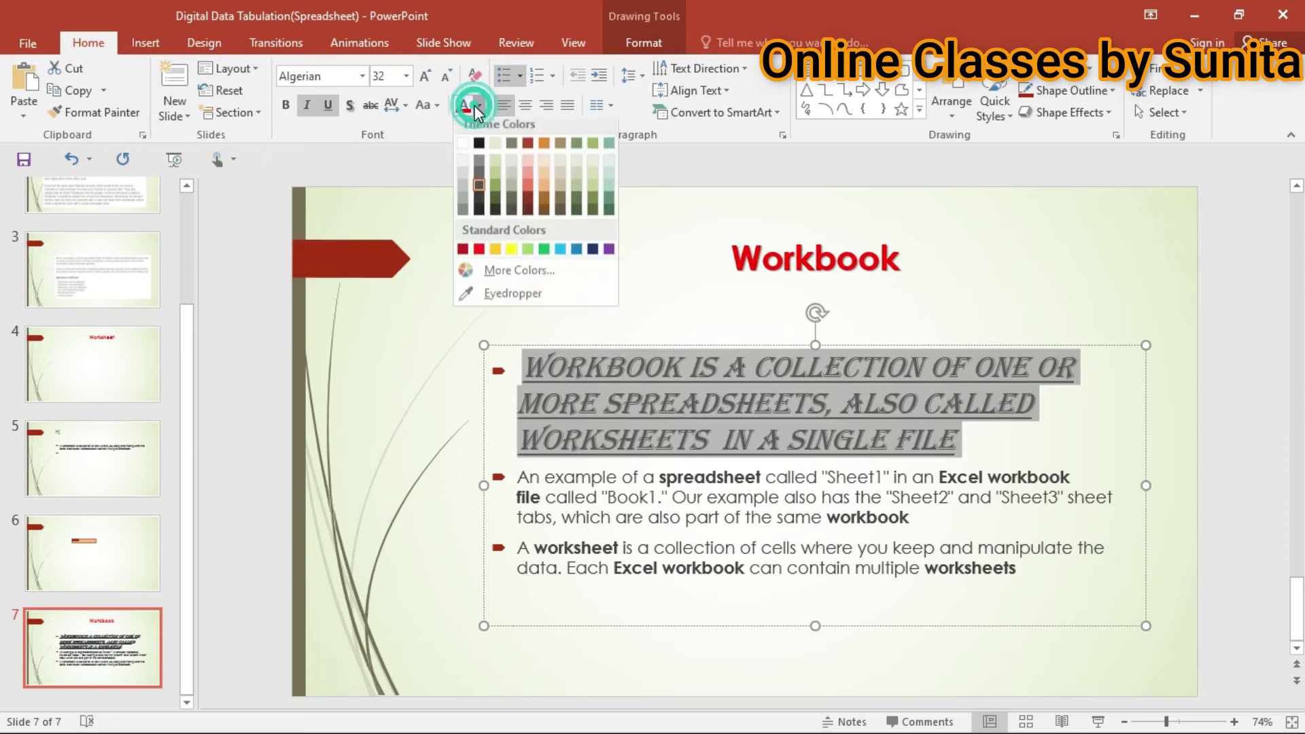
{"action": "left_click", "coordinate": [478, 256]}
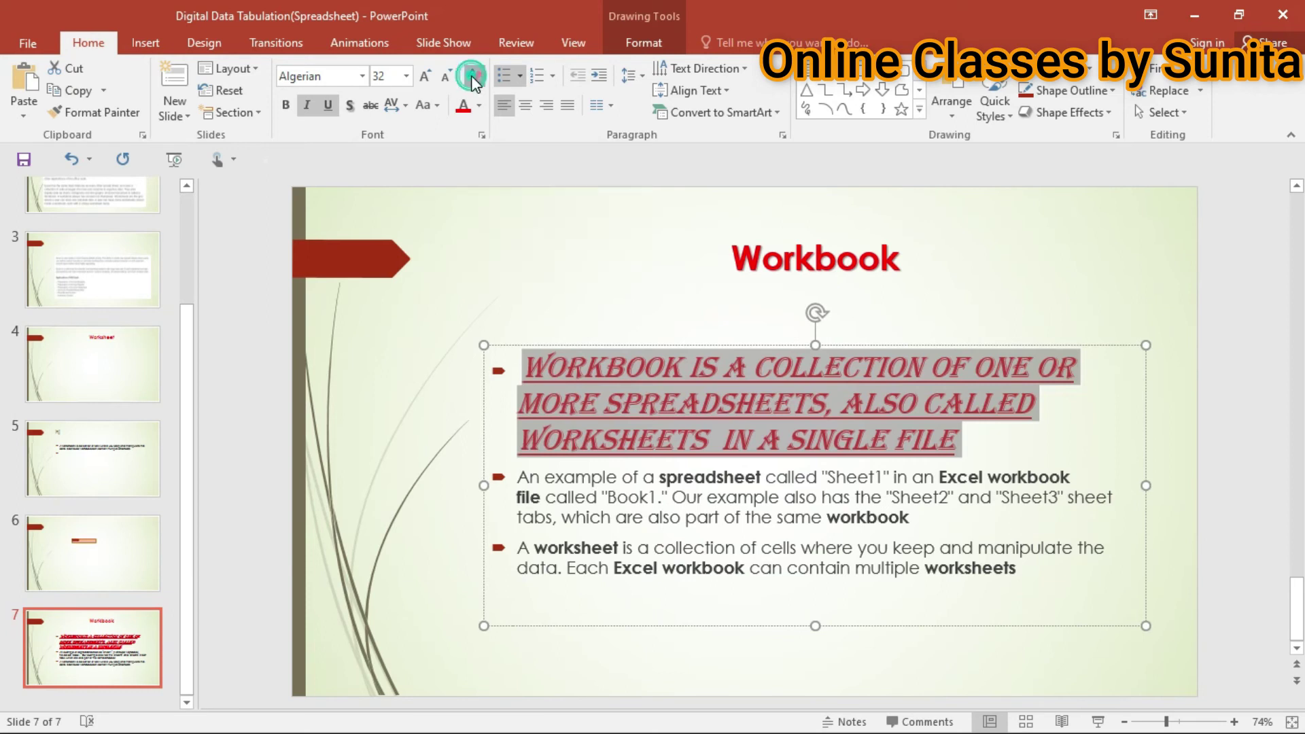
- Clear all formatting from the first Workbook bullet, then select the second bullet's text
{"action": "left_click", "coordinate": [474, 78]}
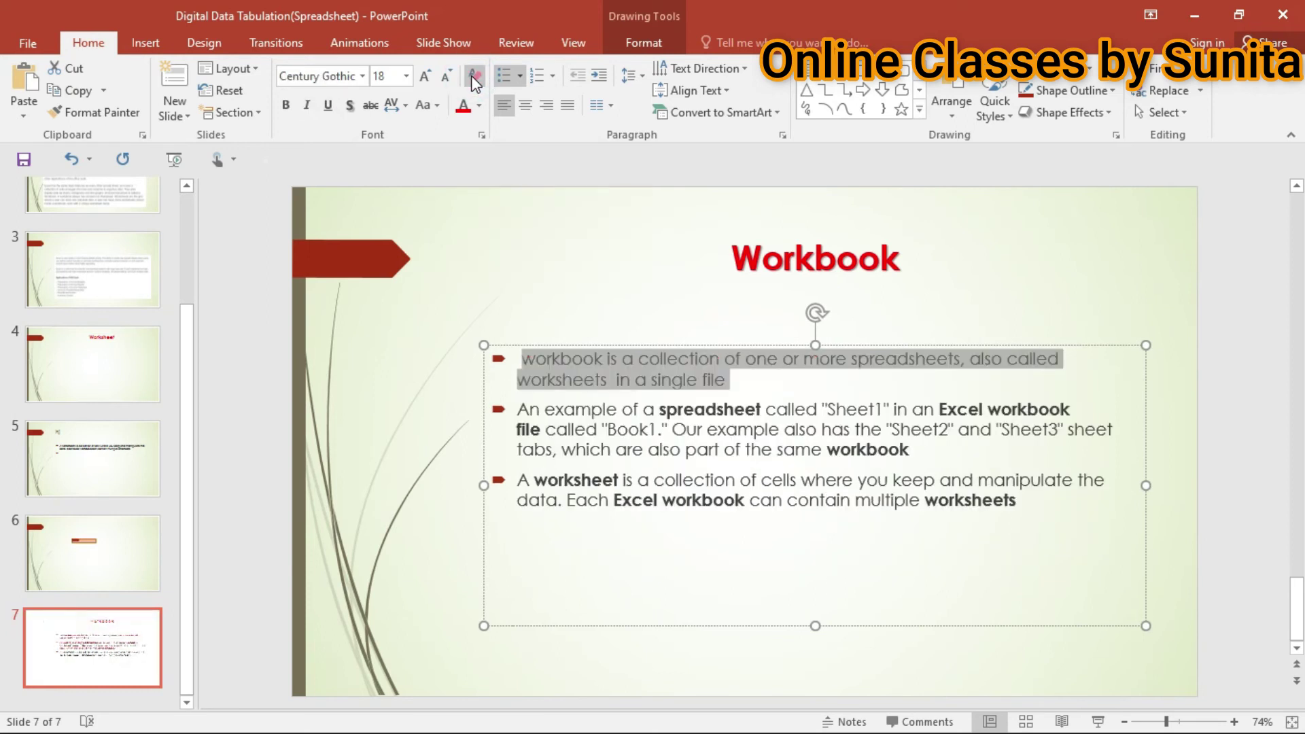
{"action": "left_click", "coordinate": [809, 386]}
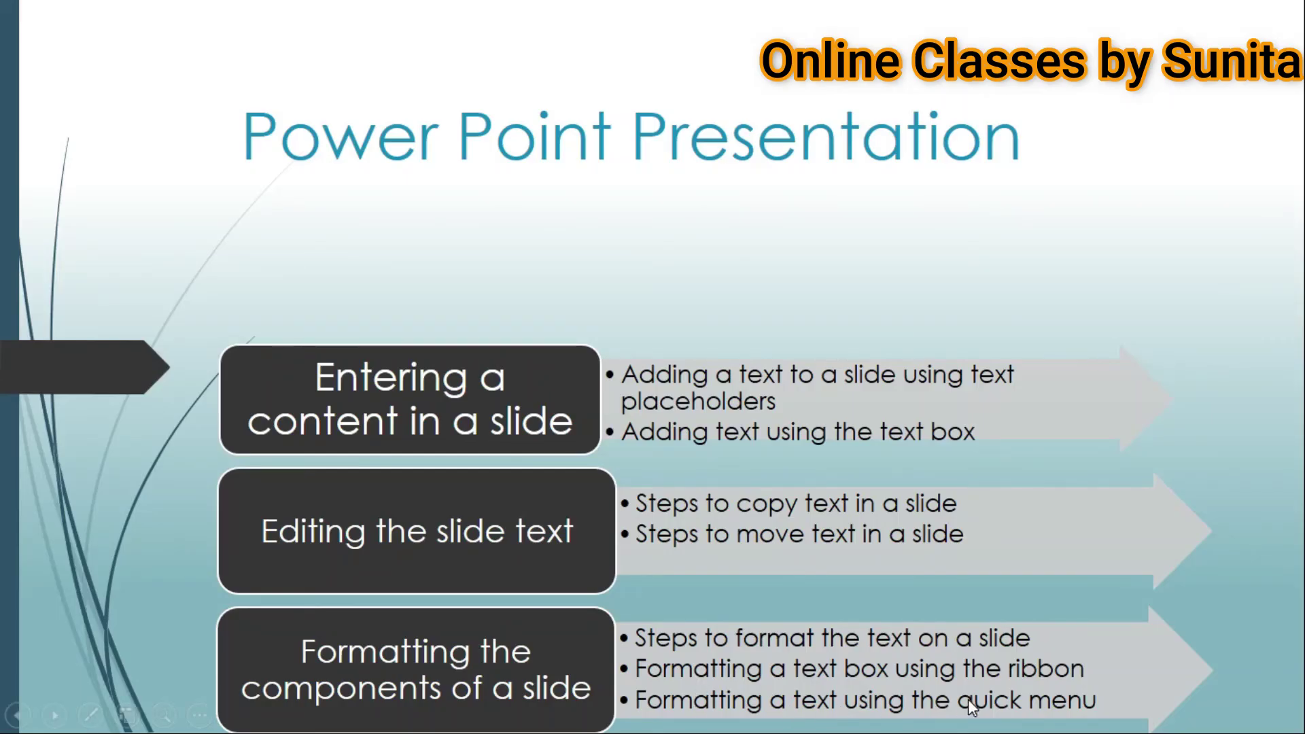
{"action": "key", "text": "alt+Tab"}
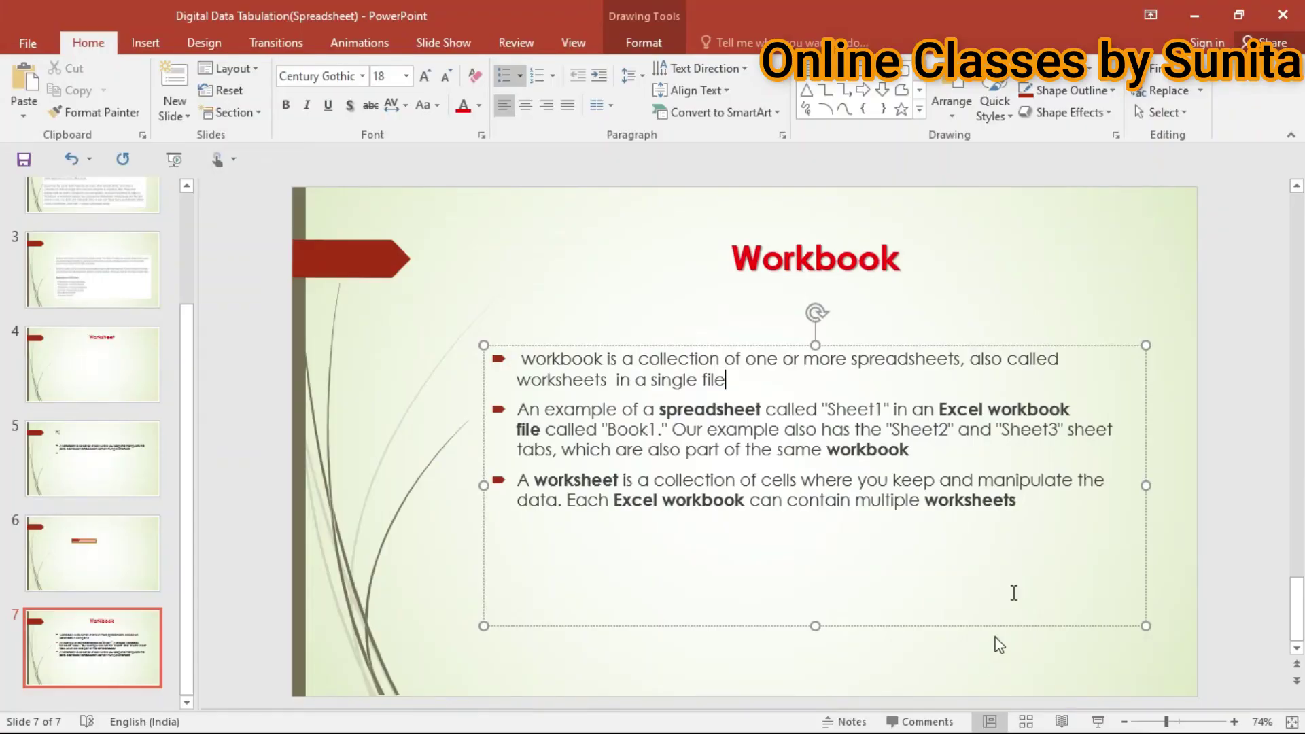
{"action": "left_click", "coordinate": [1017, 585]}
{"action": "left_click_drag", "start_coordinate": [517, 407], "coordinate": [878, 450]}
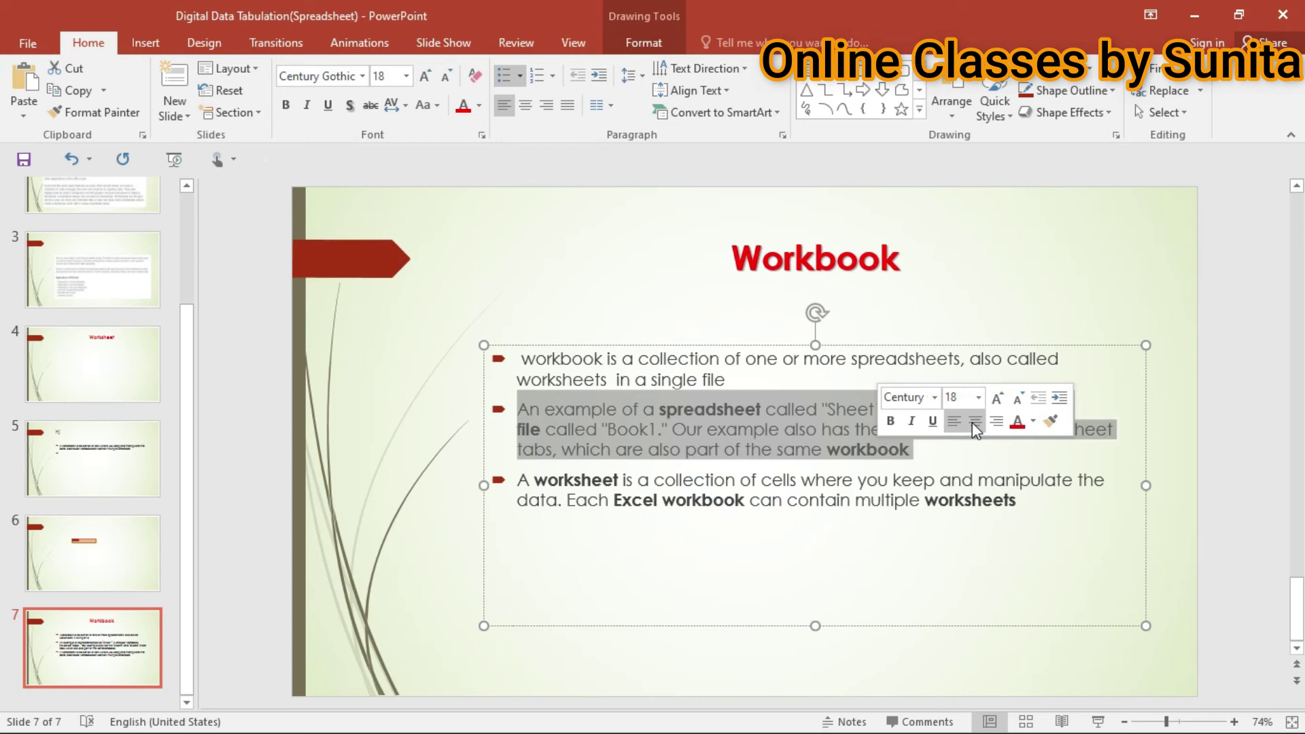
- Set the second Workbook bullet in the Algerian font and reselect the whole paragraph
{"action": "left_click", "coordinate": [934, 397]}
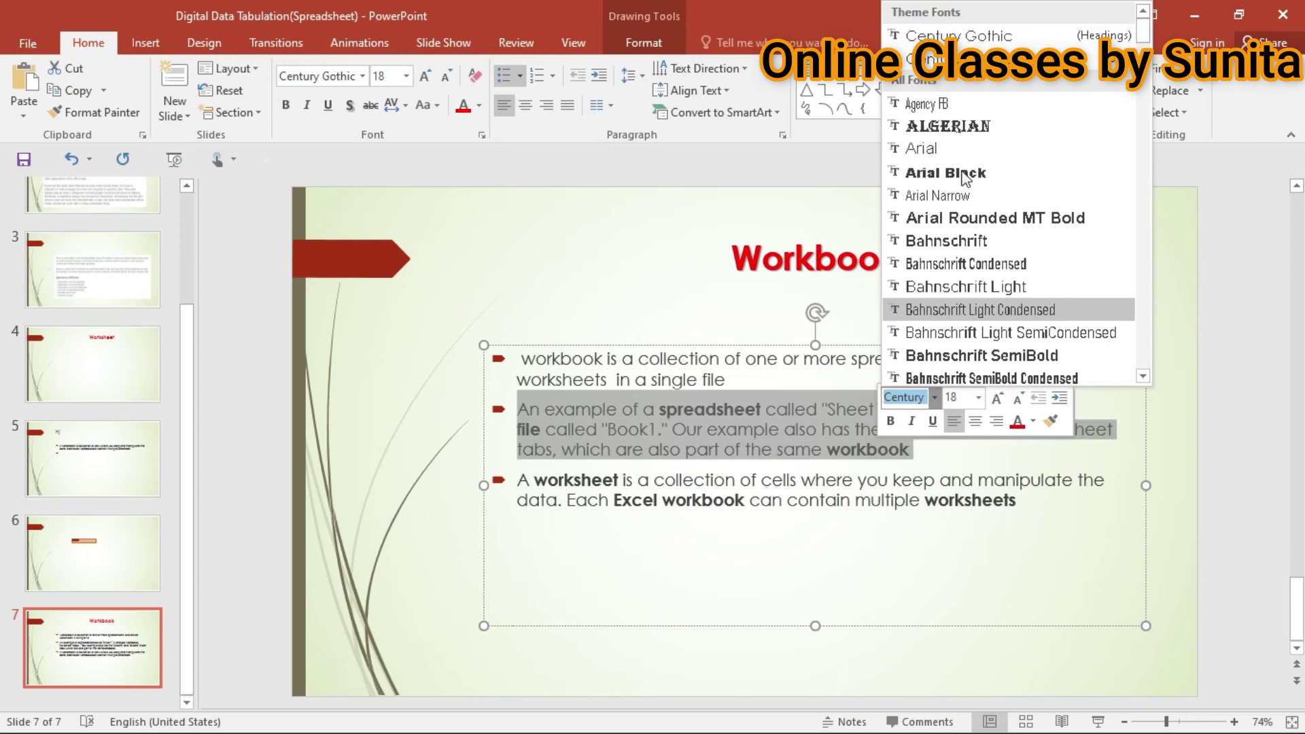
{"action": "left_click", "coordinate": [981, 125]}
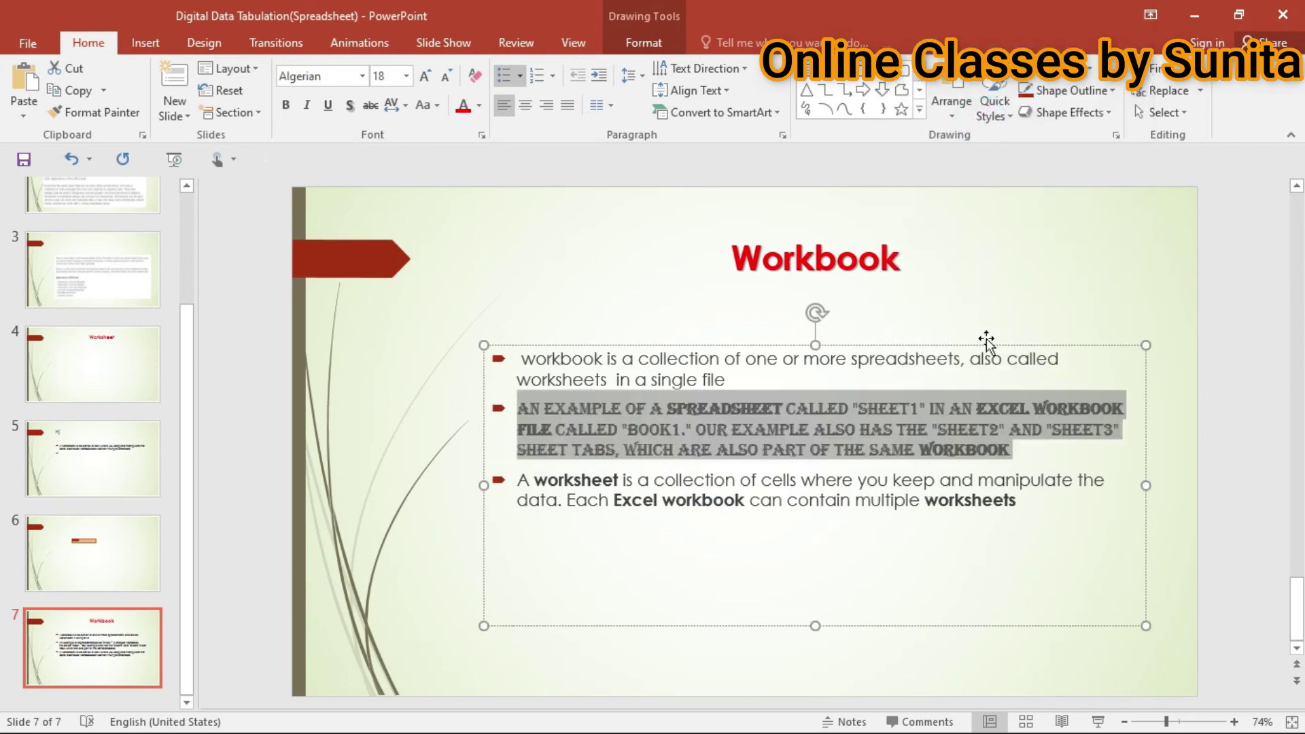
{"action": "left_click", "coordinate": [1007, 446]}
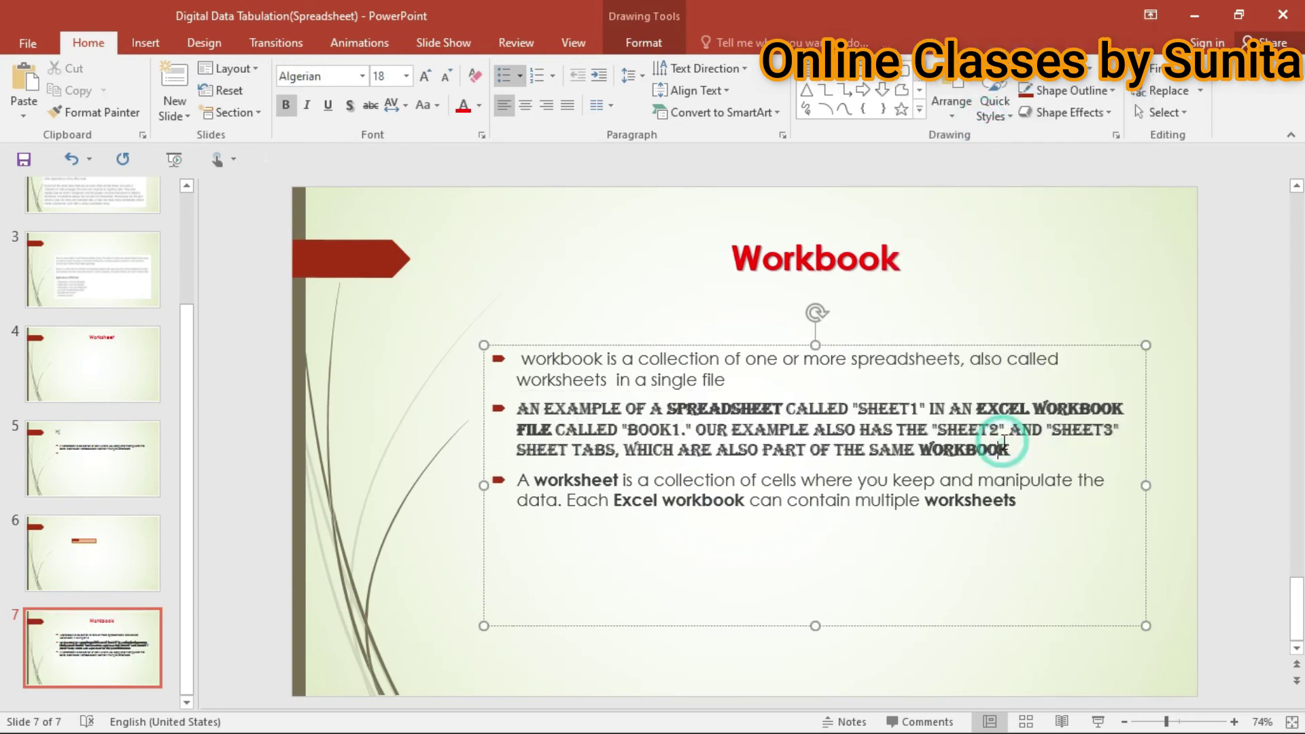
{"action": "left_click_drag", "start_coordinate": [1010, 448], "coordinate": [518, 408]}
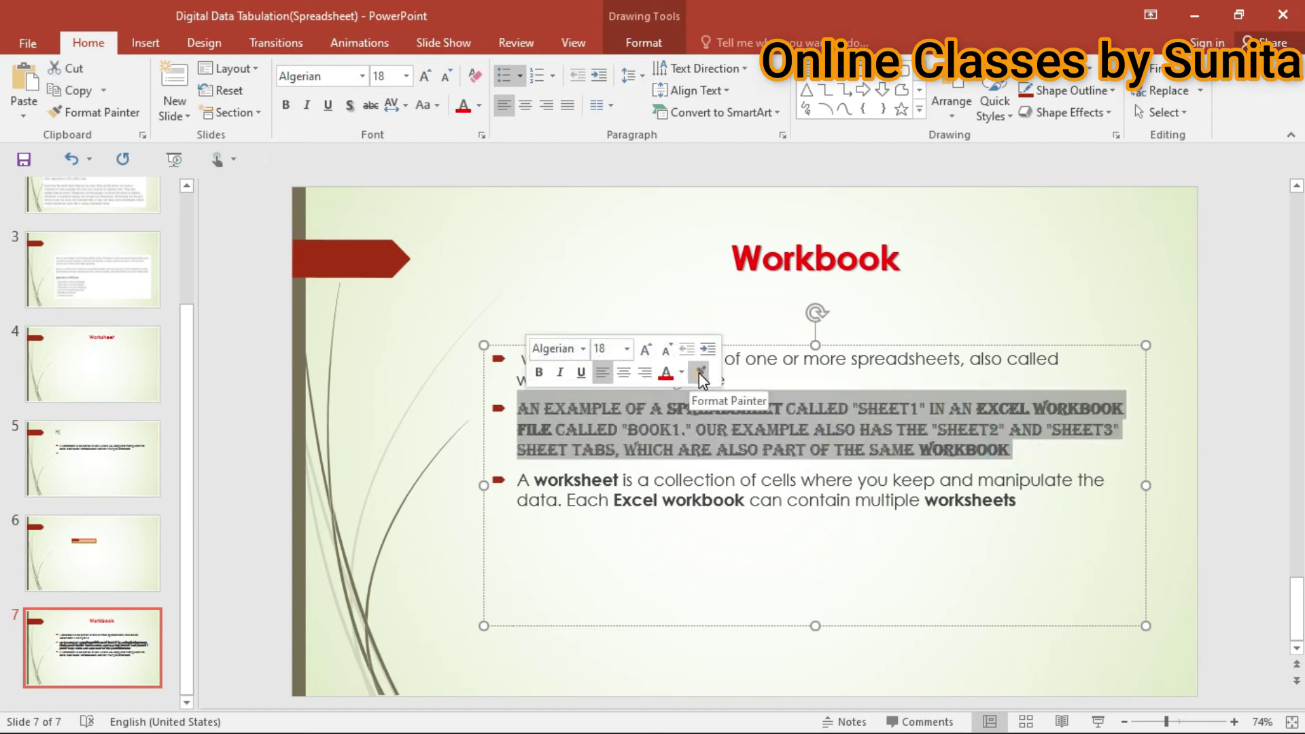
- Colour the second bullet red and Format-Paint its style onto the Workbook title
{"action": "left_click", "coordinate": [699, 373]}
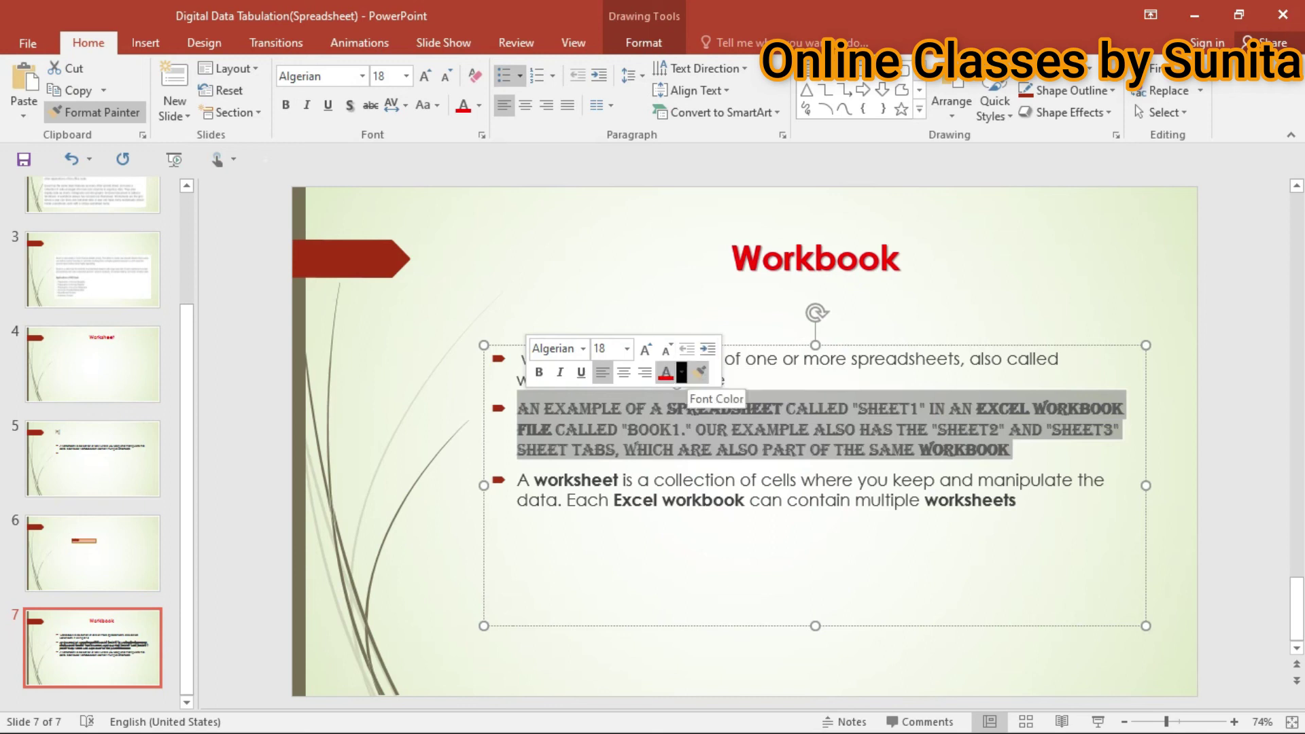
{"action": "left_click", "coordinate": [665, 373]}
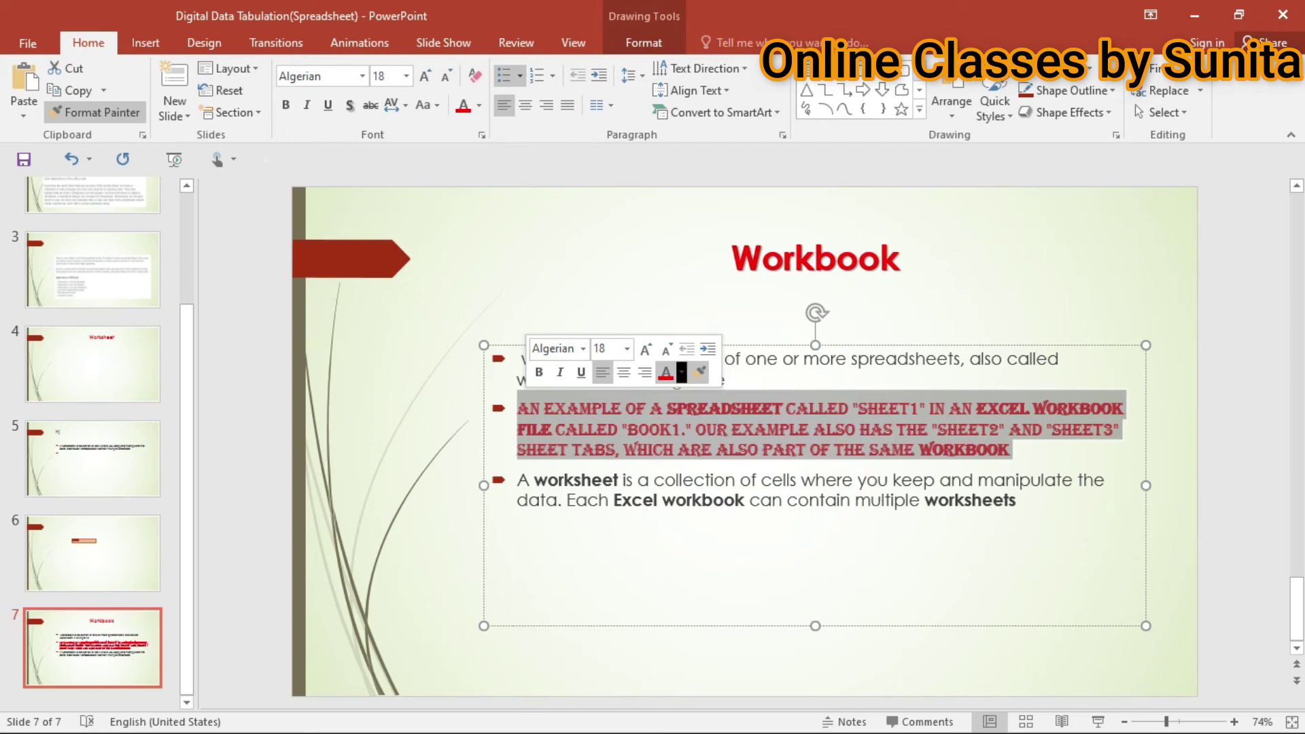
{"action": "left_click", "coordinate": [815, 259]}
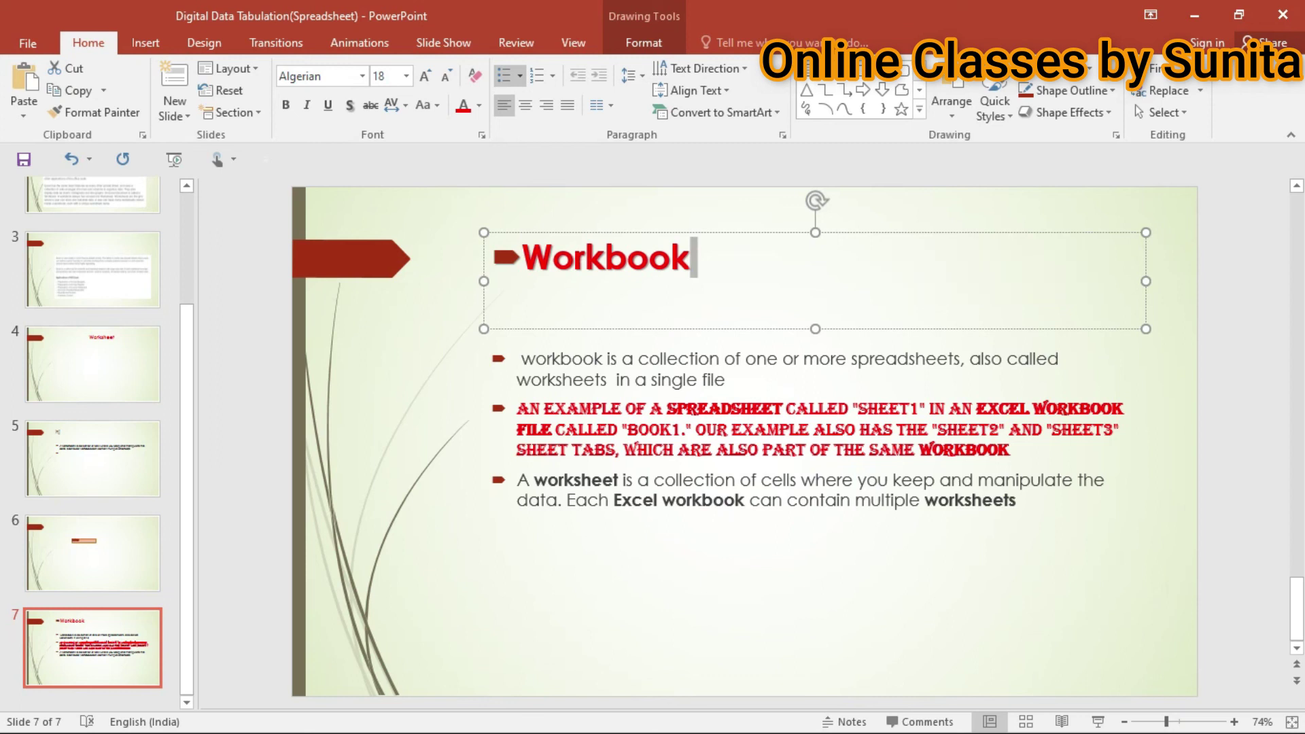
- Switch to the Power Point Presentation deck's full-screen slide show with Alt+Tab
{"action": "key", "text": "alt+Tab"}
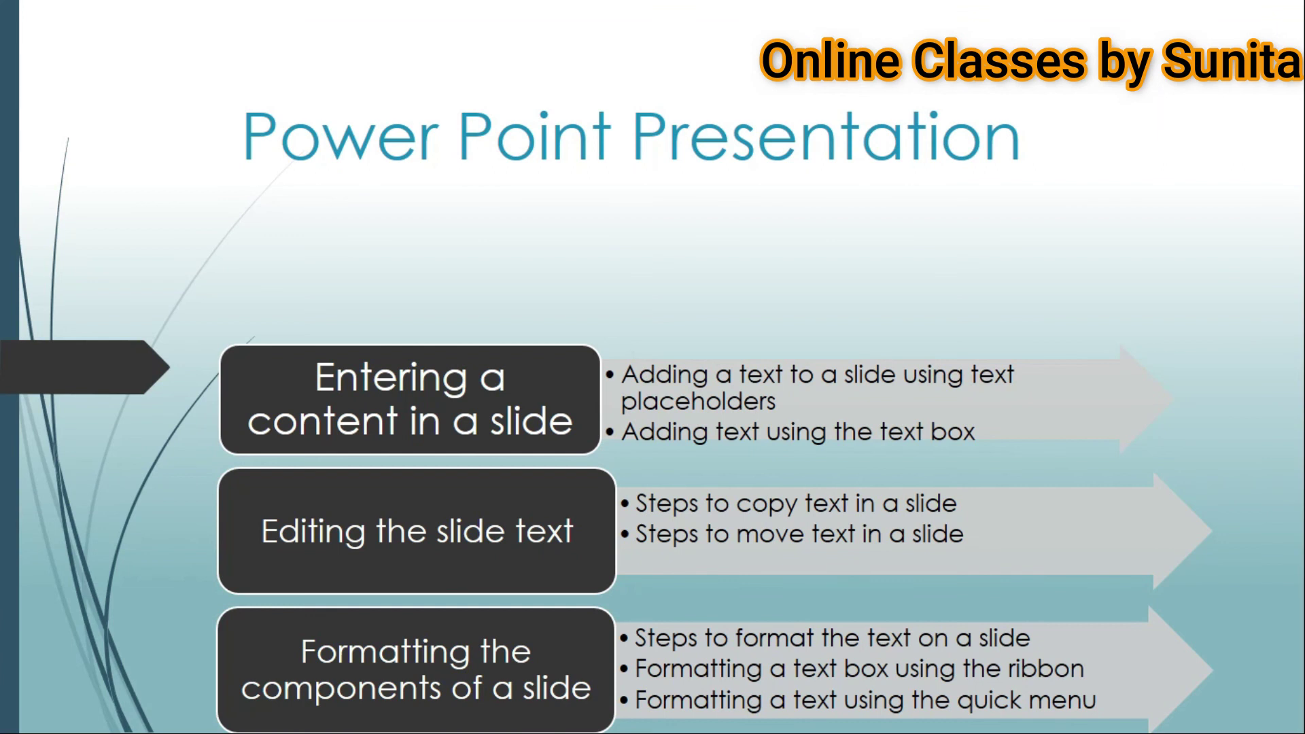